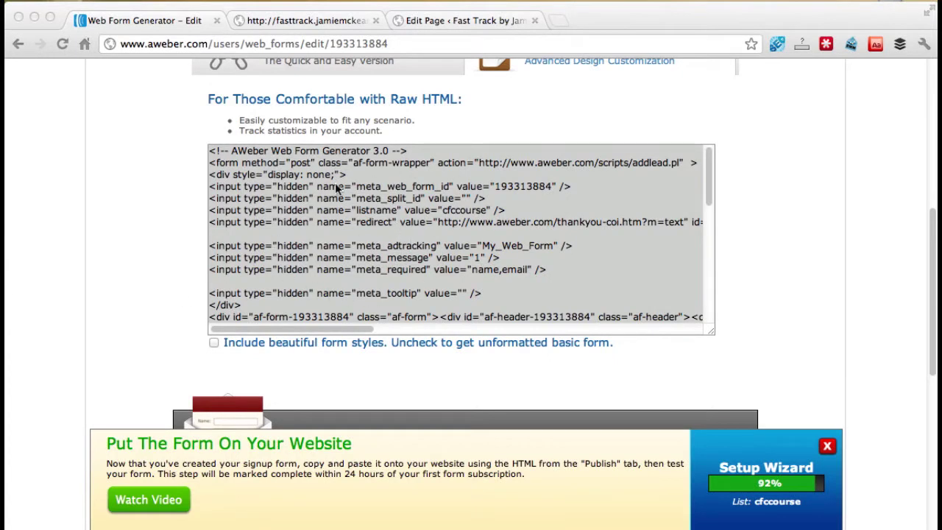
- Select all of the AWeber sign-up form's raw HTML code and copy it
{"action": "left_click", "coordinate": [292, 212]}
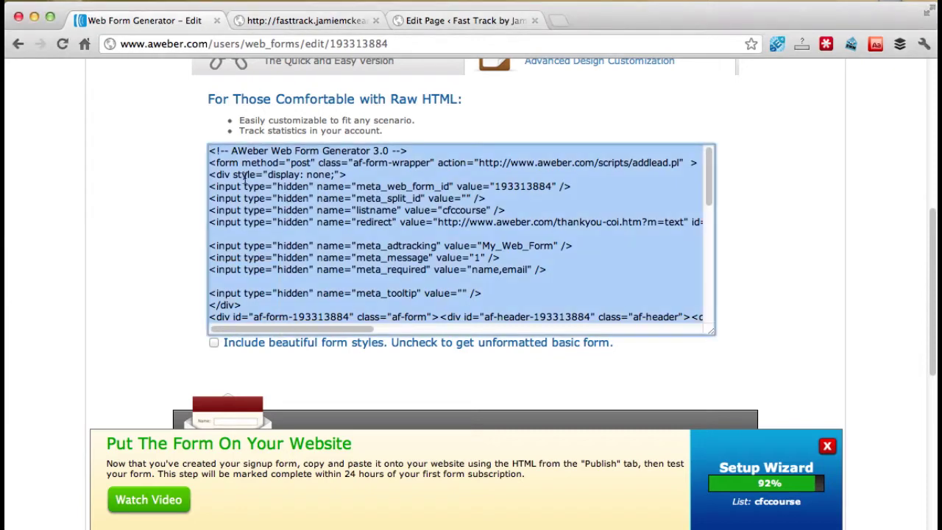
{"action": "right_click", "coordinate": [429, 187]}
{"action": "left_click", "coordinate": [462, 250]}
- Review the live squeeze page, then switch to the Edit Page tab for the squeeze page
{"action": "left_click", "coordinate": [310, 23]}
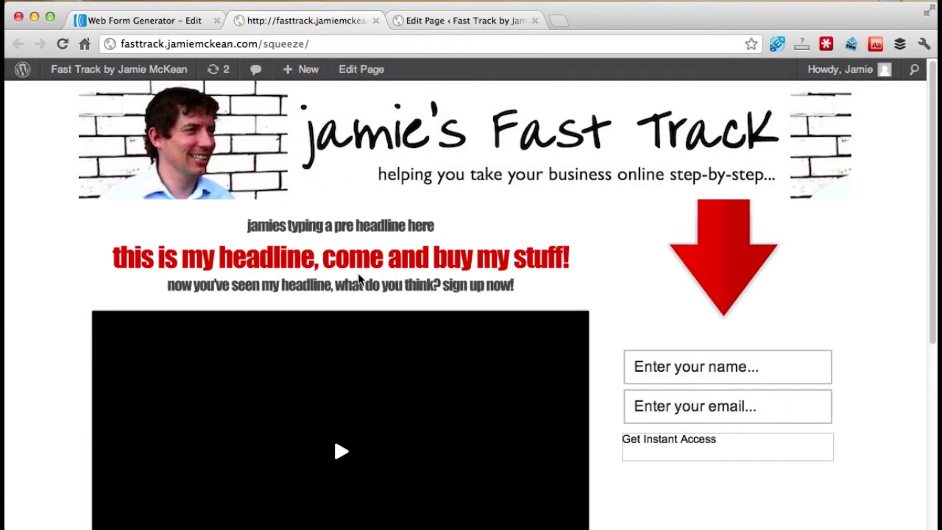
{"action": "scroll", "coordinate": [359, 276], "scroll_direction": "down", "scroll_amount": 4}
{"action": "scroll", "coordinate": [359, 279], "scroll_direction": "down", "scroll_amount": 3}
{"action": "scroll", "coordinate": [358, 277], "scroll_direction": "up", "scroll_amount": 5}
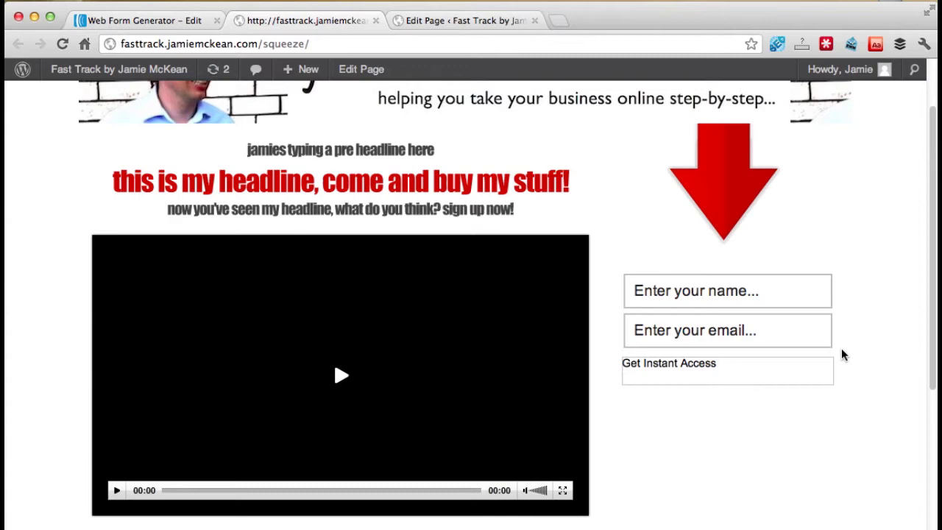
{"action": "left_click", "coordinate": [446, 20]}
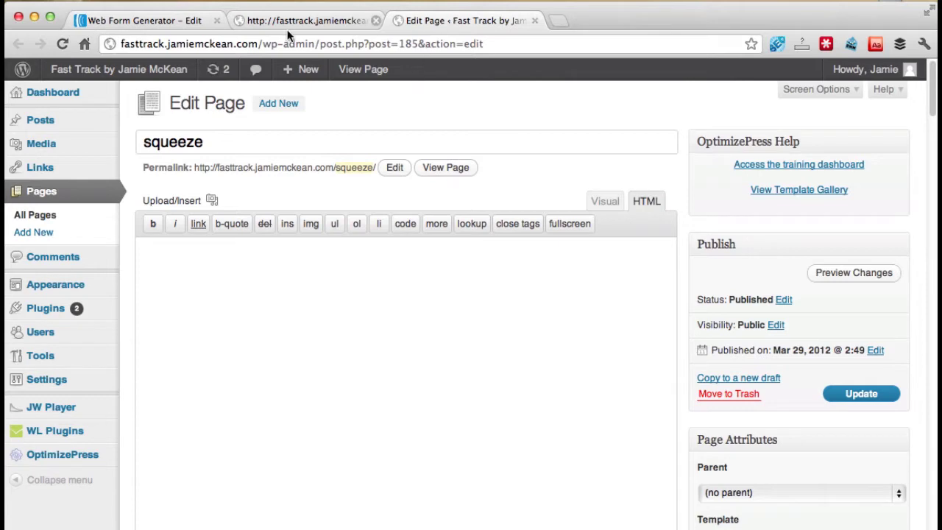
{"action": "left_click", "coordinate": [145, 22]}
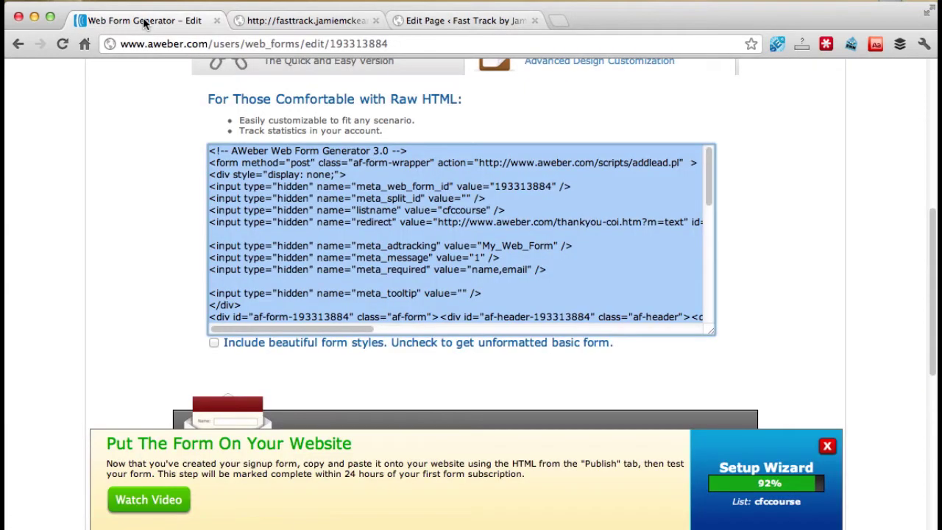
{"action": "left_click", "coordinate": [311, 21]}
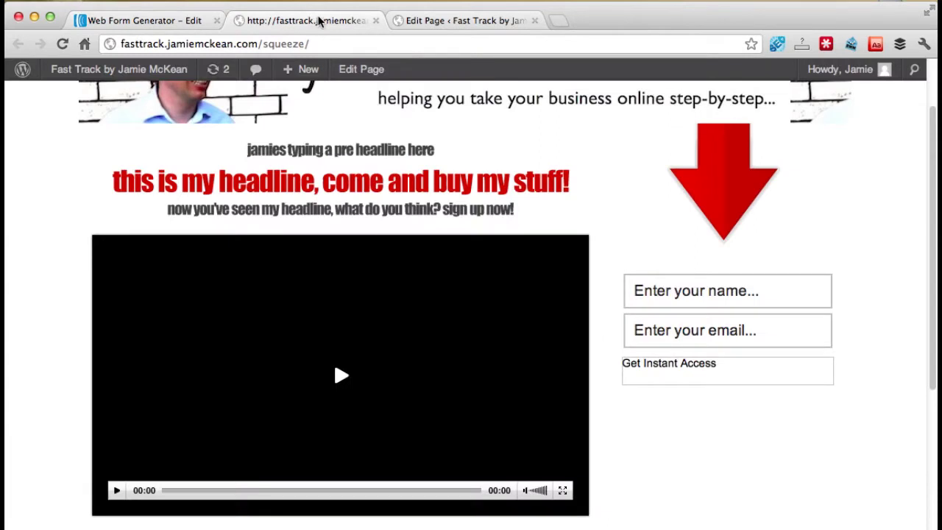
{"action": "left_click", "coordinate": [491, 22]}
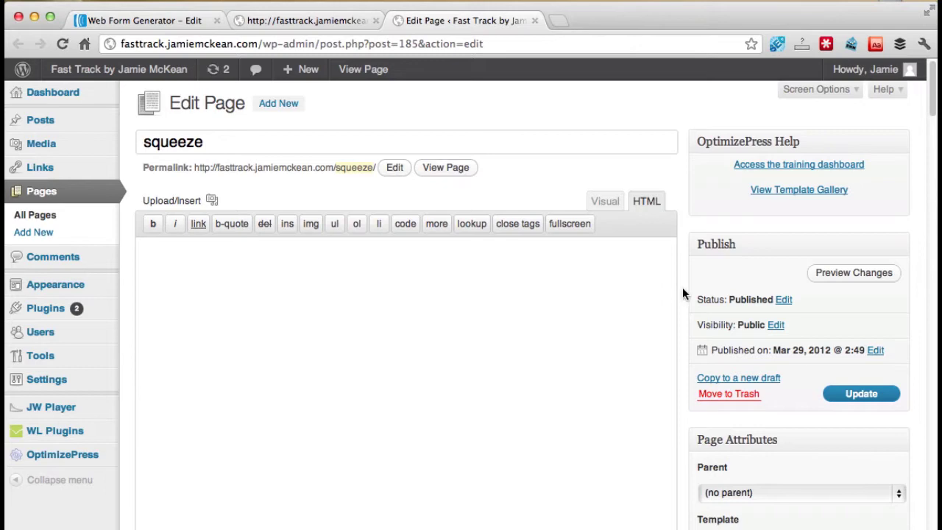
- Scroll down to Squeeze Page Options and expand the Opt-in / Squeeze Form Options (Squeeze) panel
{"action": "scroll", "coordinate": [683, 287], "scroll_direction": "down", "scroll_amount": 6}
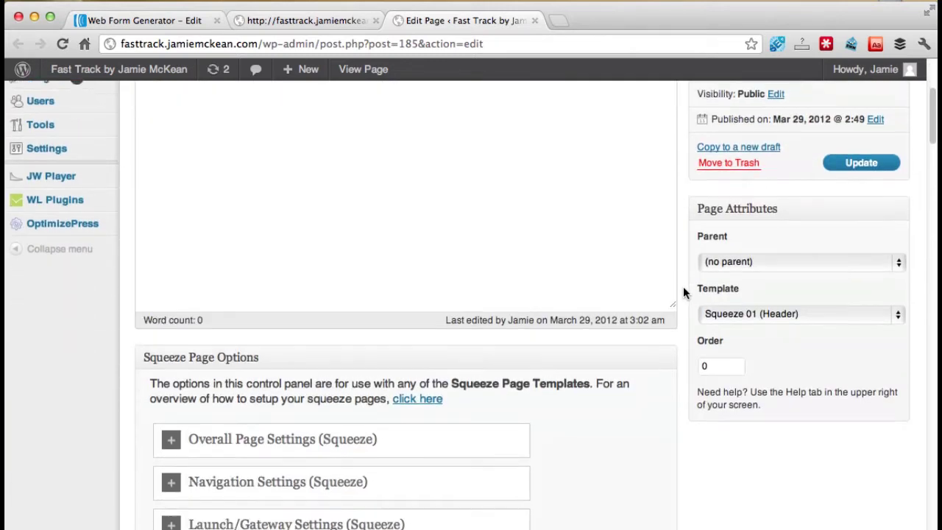
{"action": "scroll", "coordinate": [682, 292], "scroll_direction": "down", "scroll_amount": 2}
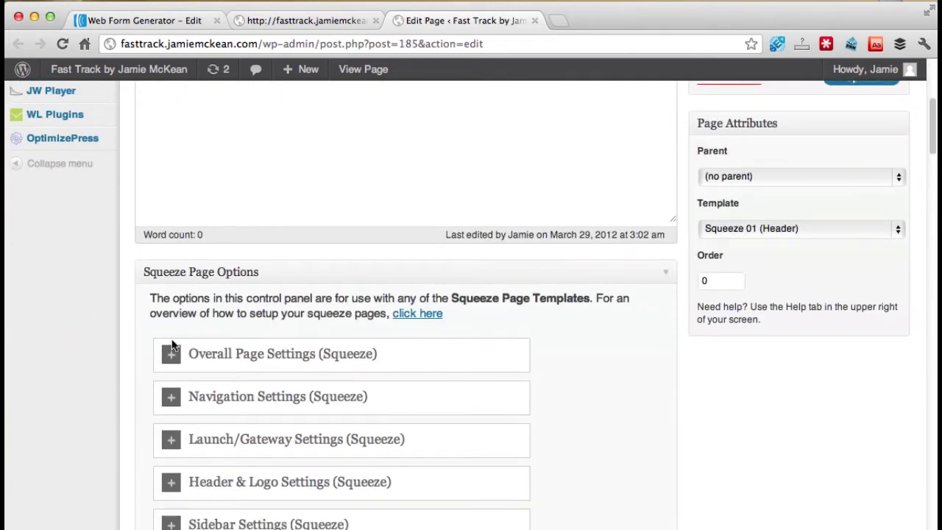
{"action": "scroll", "coordinate": [282, 312], "scroll_direction": "down", "scroll_amount": 3}
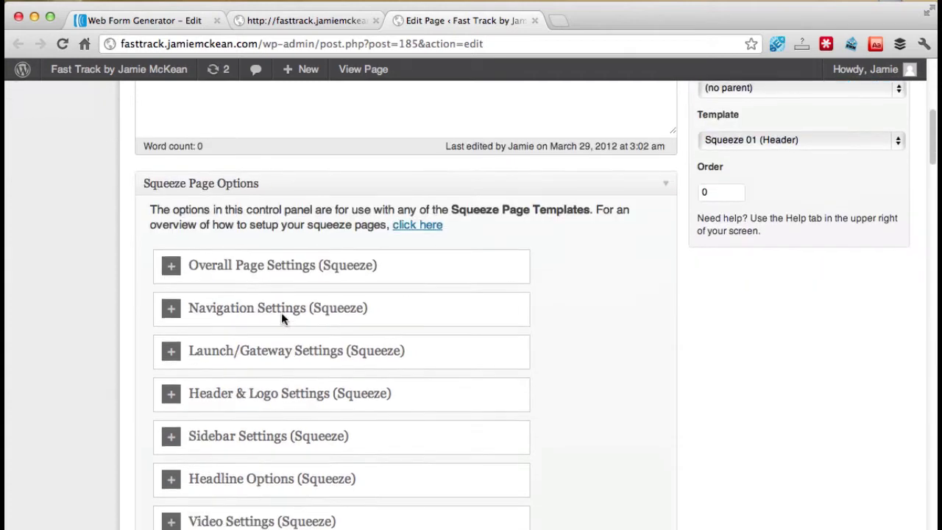
{"action": "scroll", "coordinate": [270, 280], "scroll_direction": "down", "scroll_amount": 4}
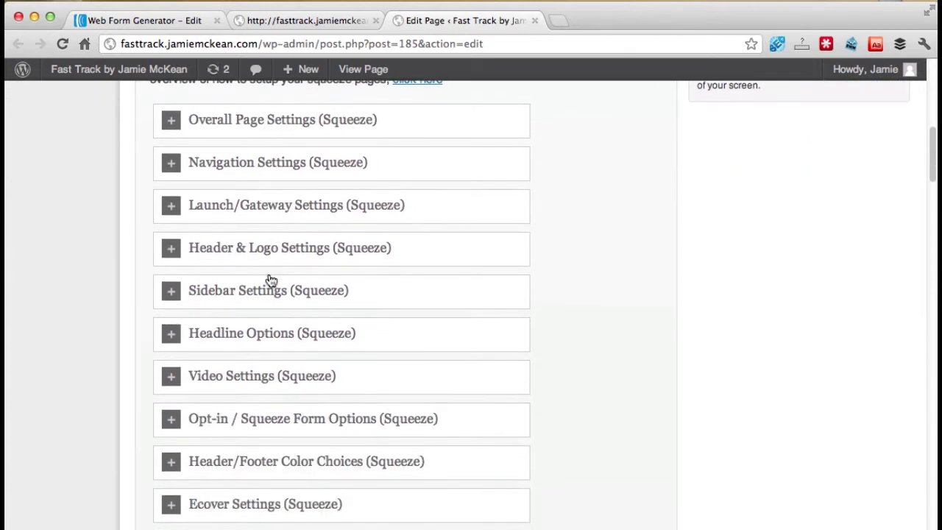
{"action": "scroll", "coordinate": [270, 280], "scroll_direction": "down", "scroll_amount": 1}
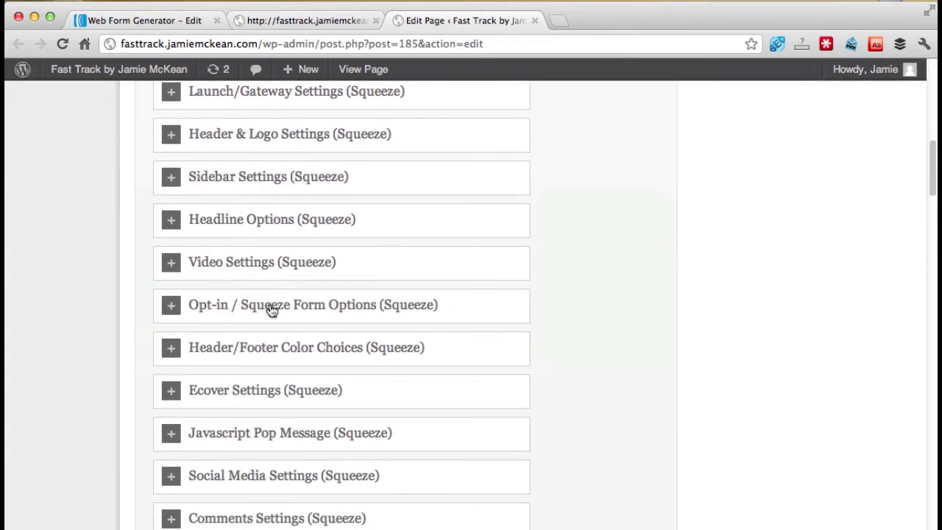
{"action": "left_click", "coordinate": [313, 314]}
{"action": "scroll", "coordinate": [312, 314], "scroll_direction": "down", "scroll_amount": 3}
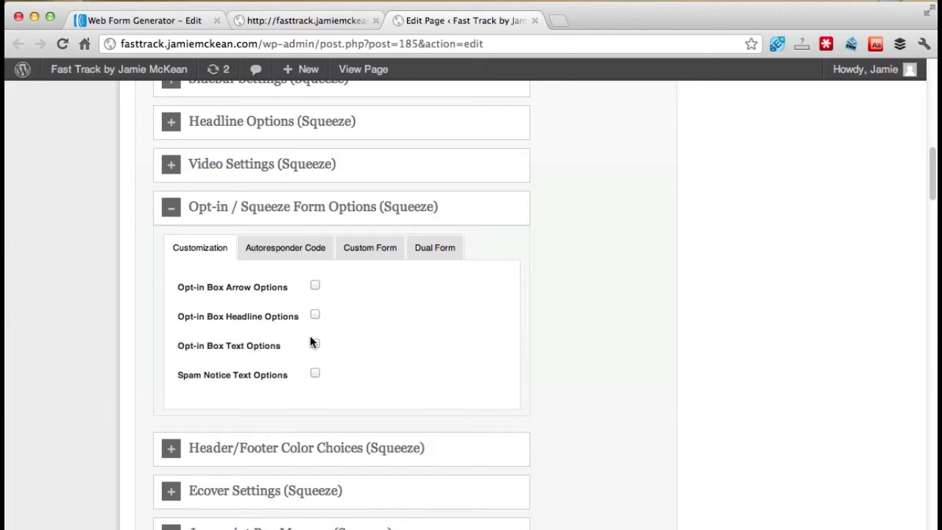
- Enable the blue hand-drawn opt-in box arrows and headline options, then enter a sample headline
{"action": "left_click", "coordinate": [314, 286]}
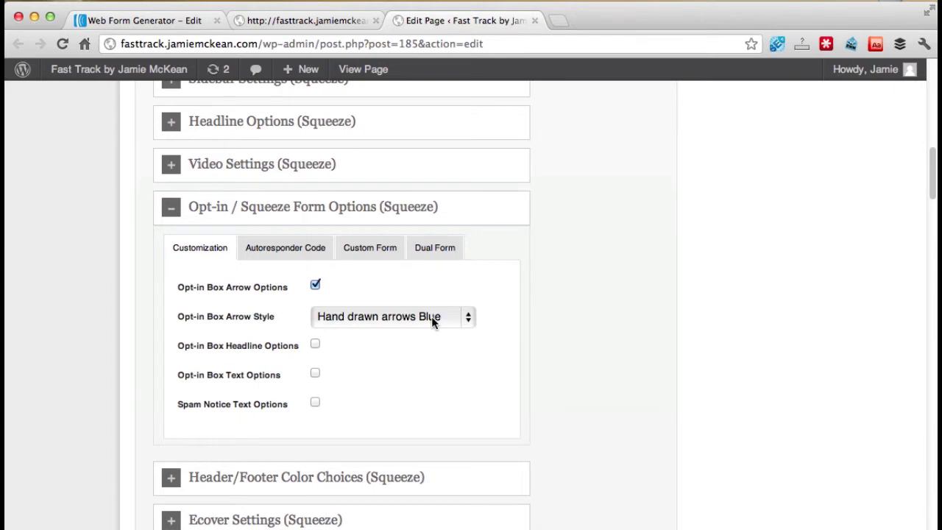
{"action": "left_click", "coordinate": [315, 345]}
{"action": "left_click", "coordinate": [331, 372]}
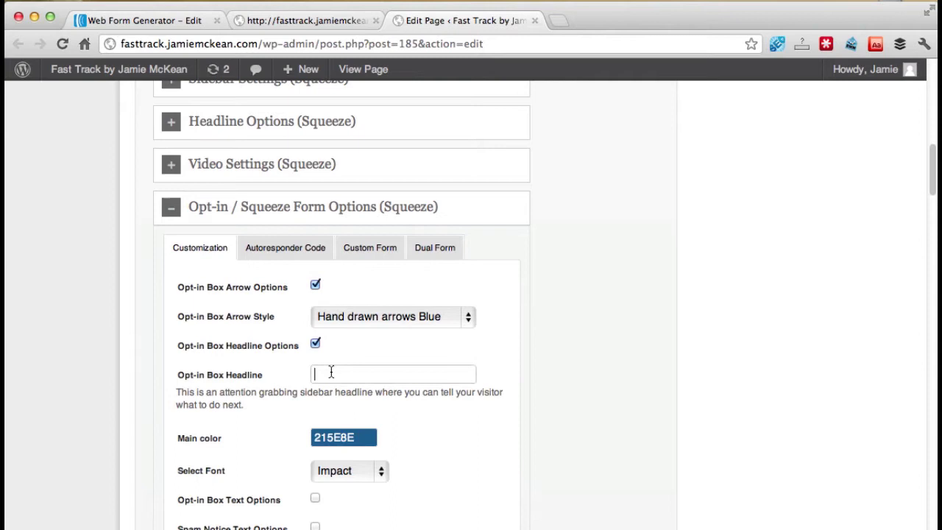
{"action": "type", "text": "this is jamie typing a headline"}
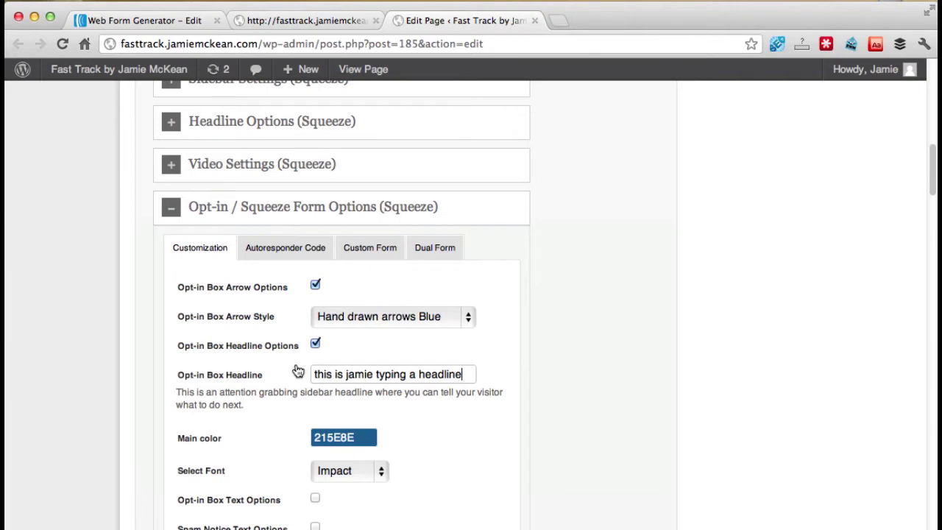
{"action": "scroll", "coordinate": [302, 372], "scroll_direction": "down", "scroll_amount": 3}
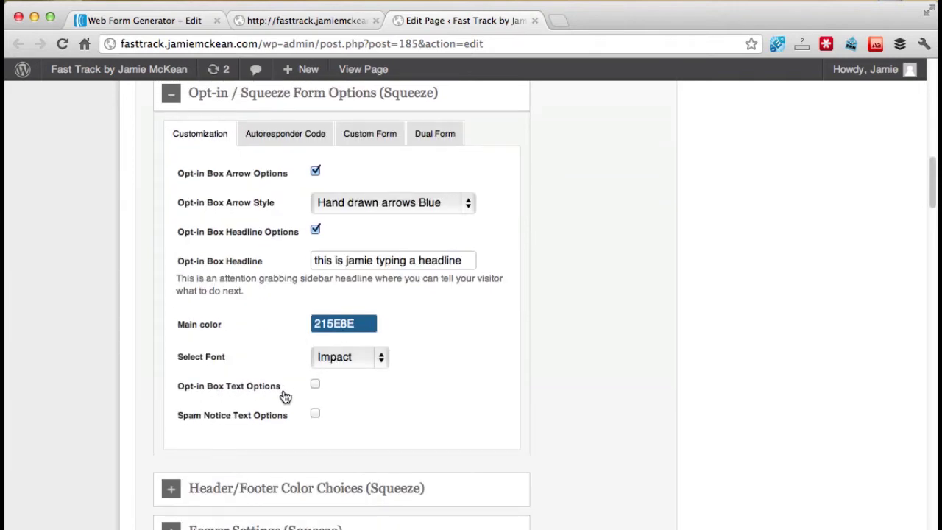
- Enable opt-in box text and enter 'here are the text options that you want to put in'
{"action": "left_click", "coordinate": [315, 386]}
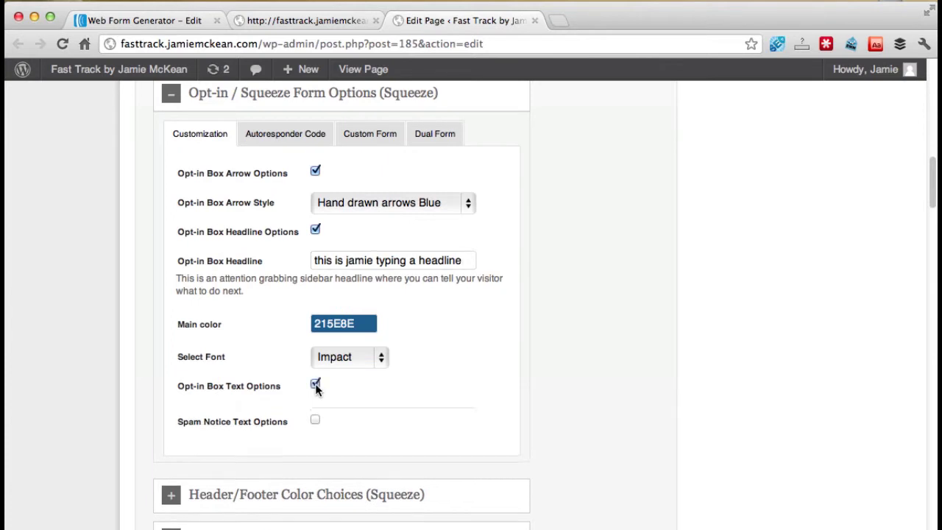
{"action": "scroll", "coordinate": [316, 383], "scroll_direction": "down", "scroll_amount": 1}
{"action": "left_click", "coordinate": [327, 381]}
{"action": "type", "text": "her"}
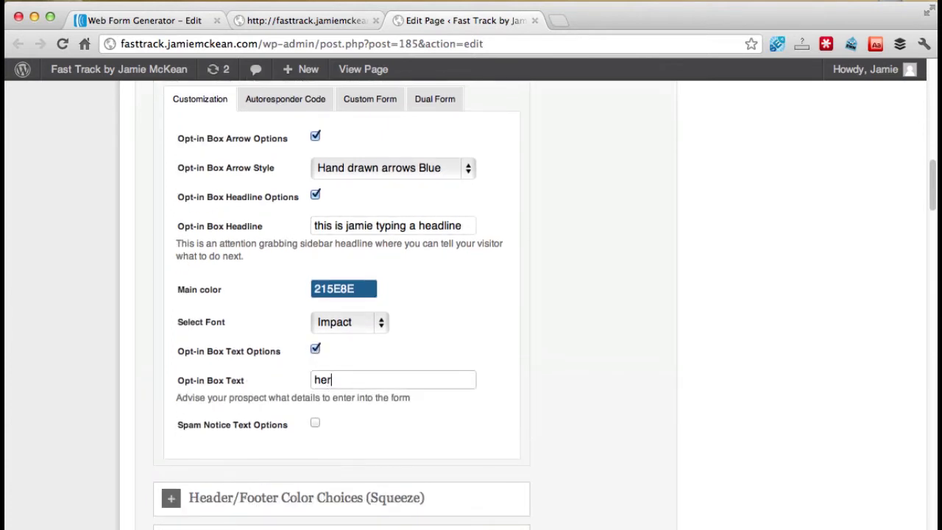
{"action": "type", "text": "e are the text opt"}
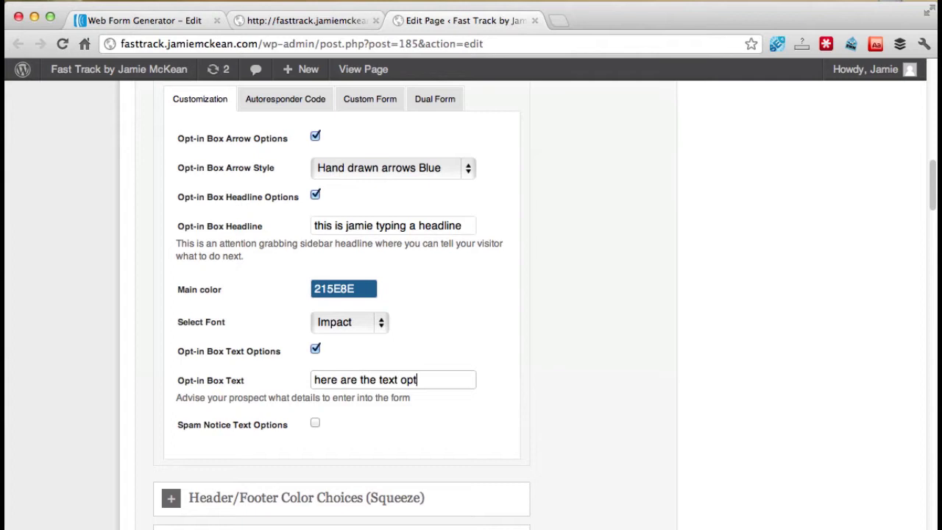
{"action": "type", "text": "ions that you want t"}
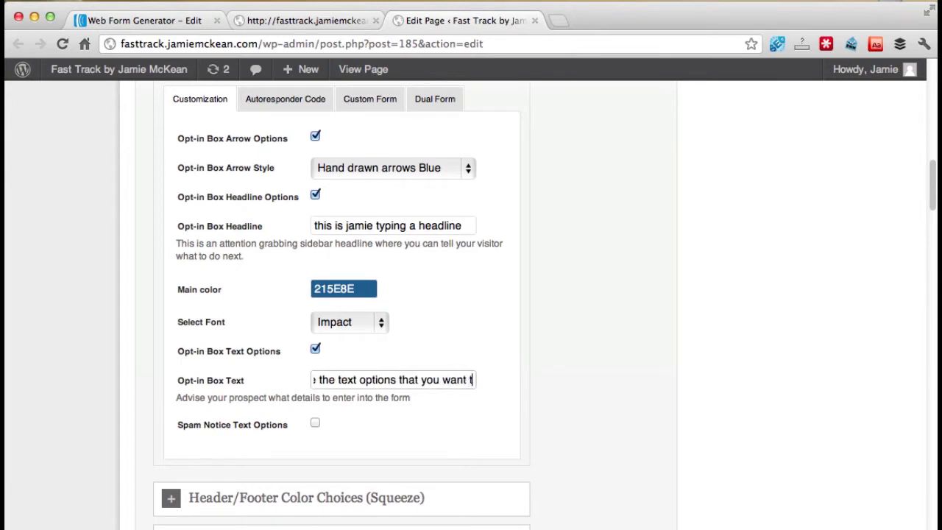
{"action": "type", "text": "o put in"}
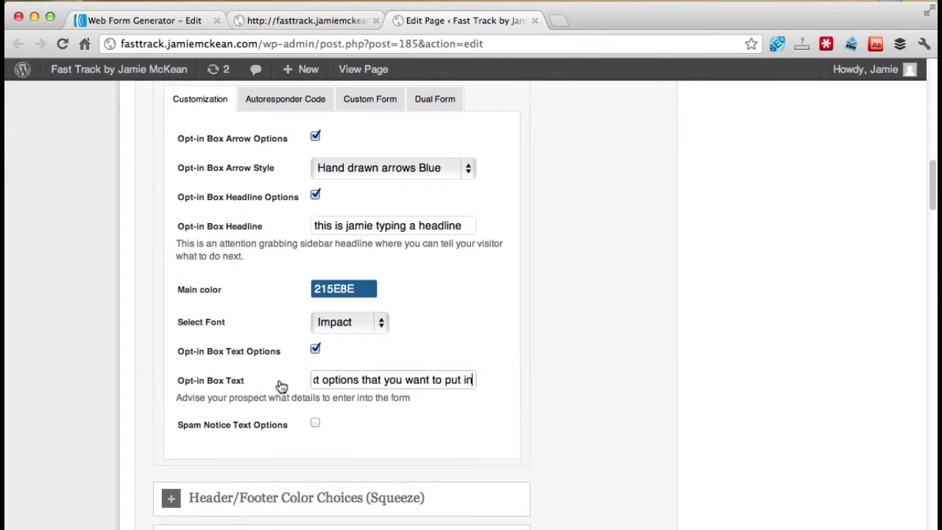
{"action": "scroll", "coordinate": [272, 375], "scroll_direction": "down", "scroll_amount": 1}
{"action": "scroll", "coordinate": [275, 377], "scroll_direction": "down", "scroll_amount": 1}
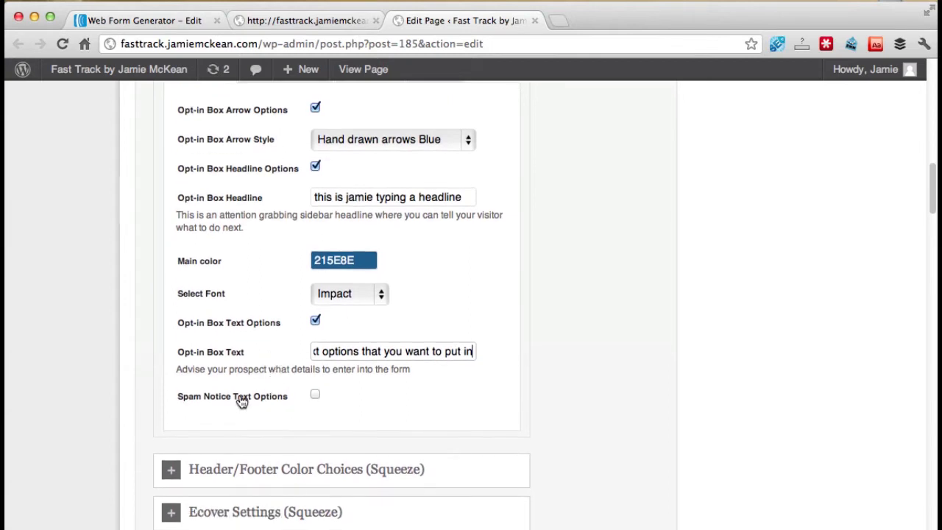
- Enable Spam Notice Text Options and set the notice to 'I really don't like spam'
{"action": "left_click", "coordinate": [314, 396]}
{"action": "left_click", "coordinate": [314, 396]}
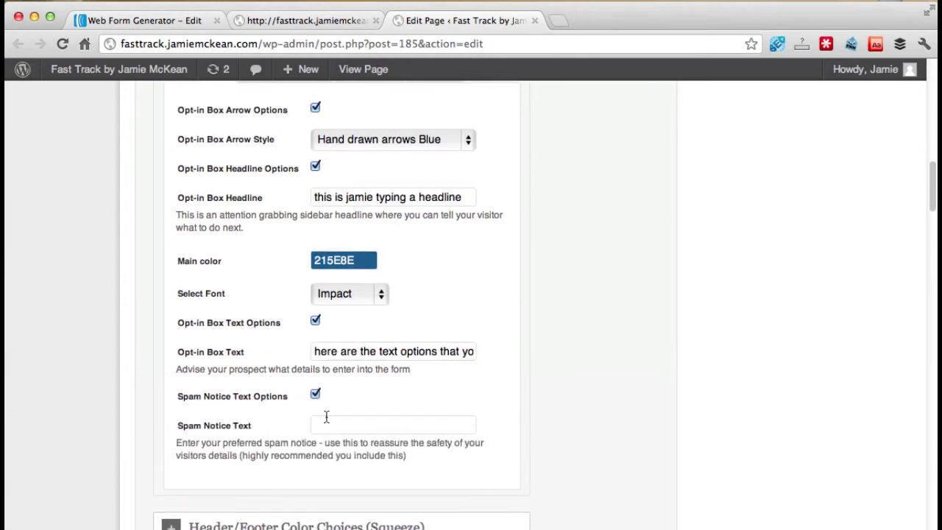
{"action": "left_click", "coordinate": [331, 424]}
{"action": "type", "text": "I really don't like spam."}
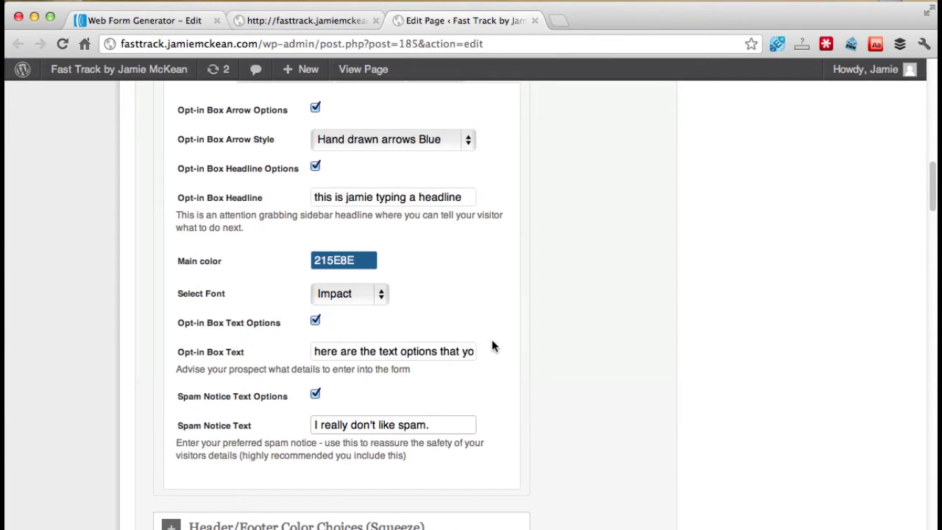
{"action": "scroll", "coordinate": [492, 339], "scroll_direction": "up", "scroll_amount": 1}
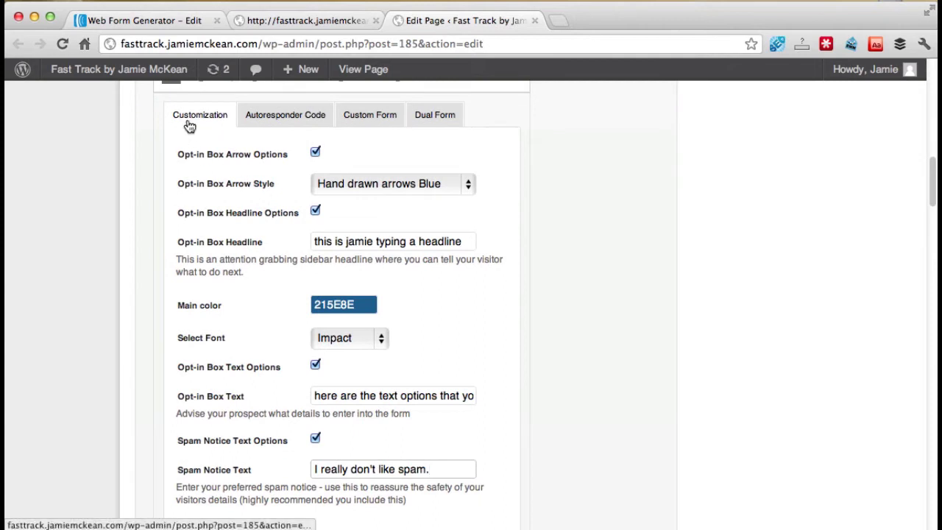
{"action": "scroll", "coordinate": [189, 125], "scroll_direction": "up", "scroll_amount": 1}
{"action": "scroll", "coordinate": [195, 100], "scroll_direction": "up", "scroll_amount": 1}
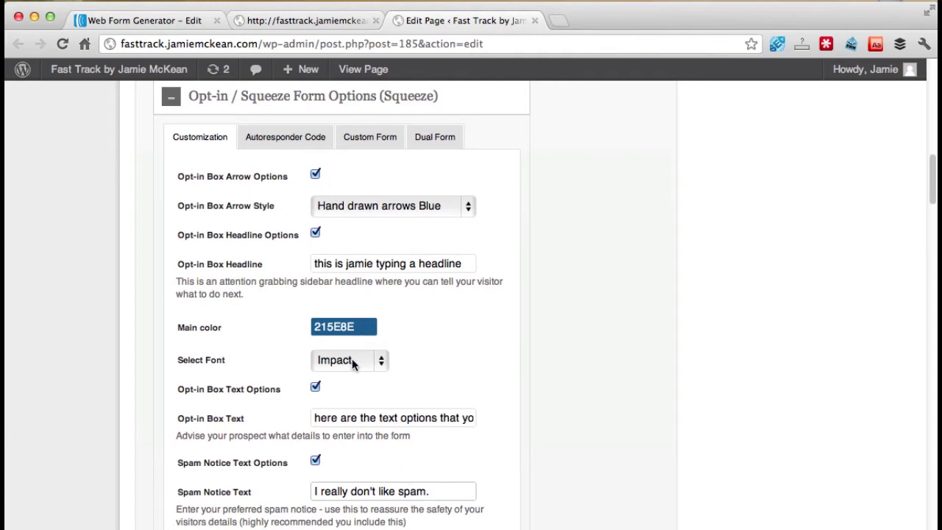
- Update the squeeze page from the Publish box and bring up the live squeeze page tab
{"action": "scroll", "coordinate": [800, 267], "scroll_direction": "up", "scroll_amount": 15}
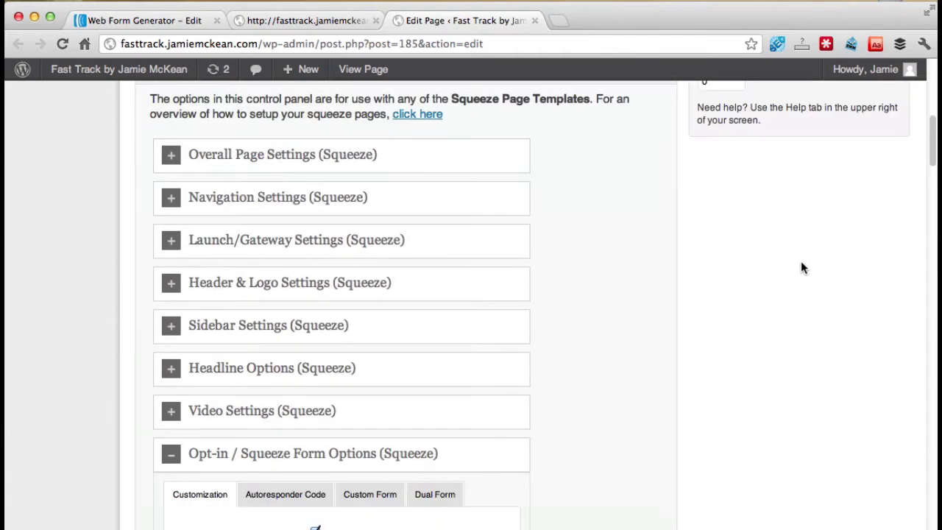
{"action": "scroll", "coordinate": [801, 268], "scroll_direction": "up", "scroll_amount": 3}
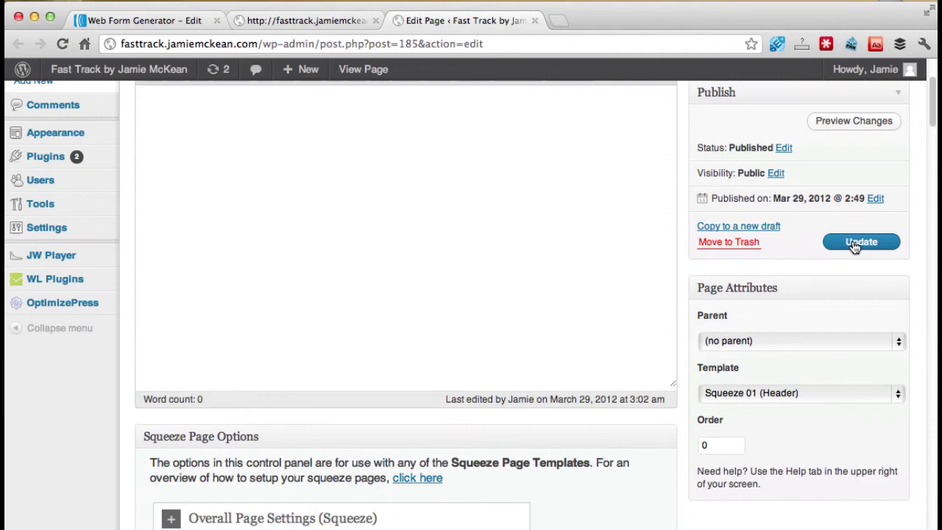
{"action": "left_click", "coordinate": [859, 243]}
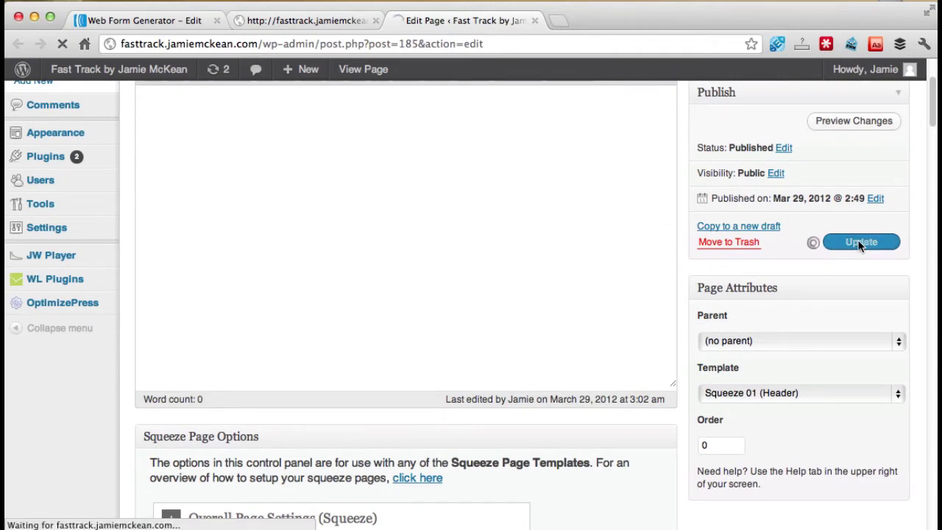
{"action": "double_click", "coordinate": [622, 193]}
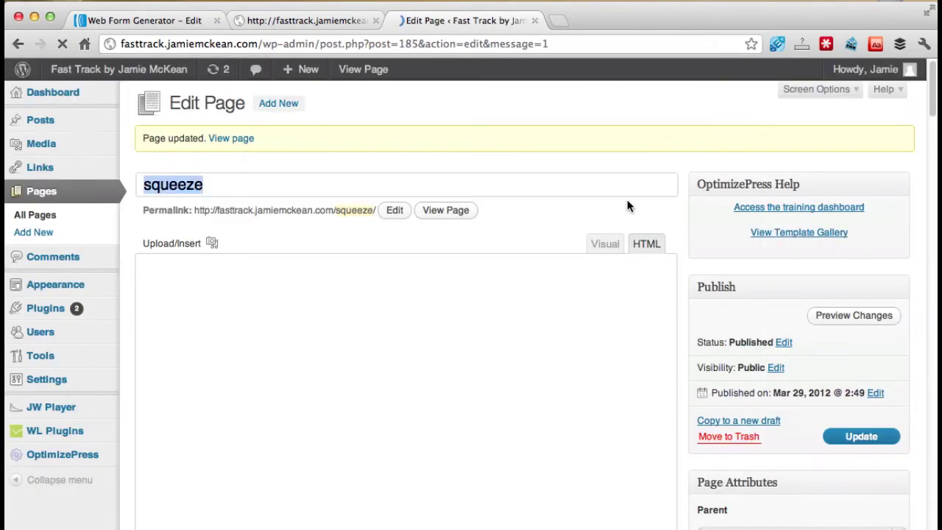
{"action": "left_click", "coordinate": [298, 22]}
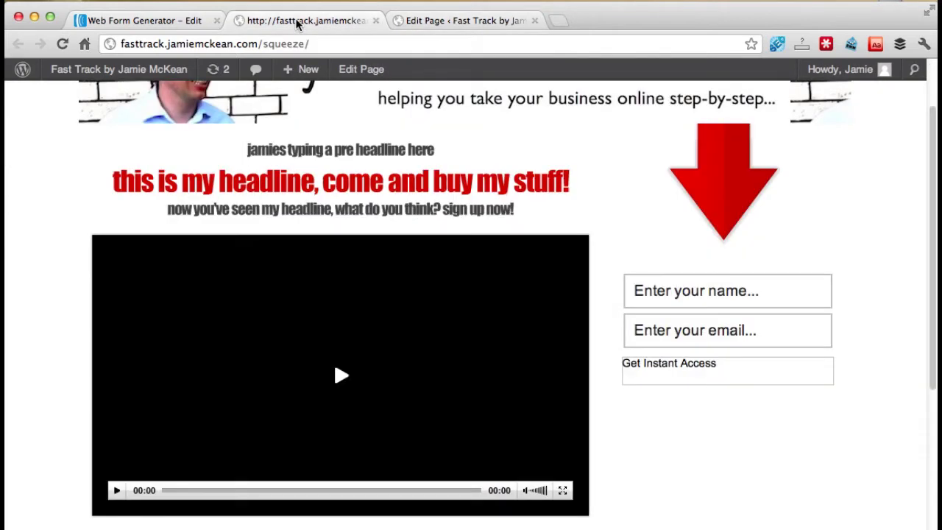
- Reload the live squeeze page and check the opt-in box headline, text and spam notice
{"action": "left_click", "coordinate": [343, 46]}
{"action": "key", "text": "Return"}
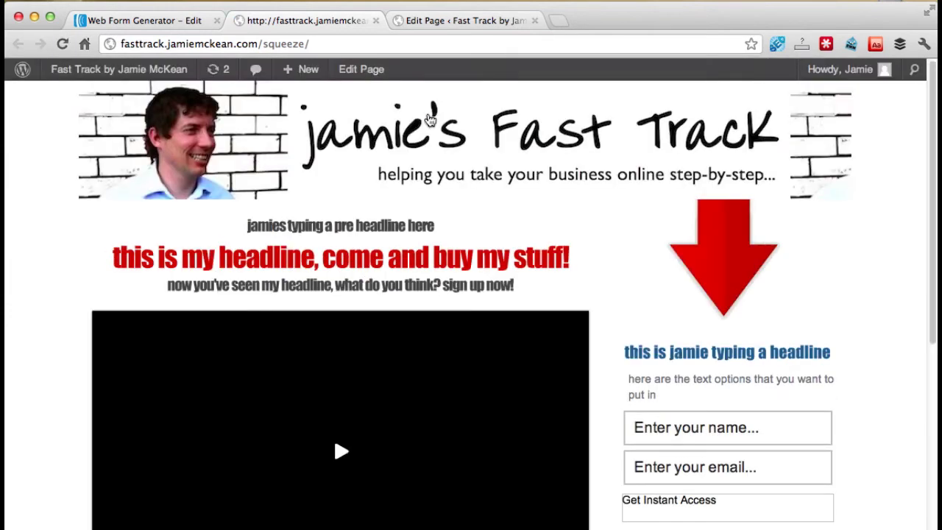
{"action": "scroll", "coordinate": [822, 303], "scroll_direction": "down", "scroll_amount": 3}
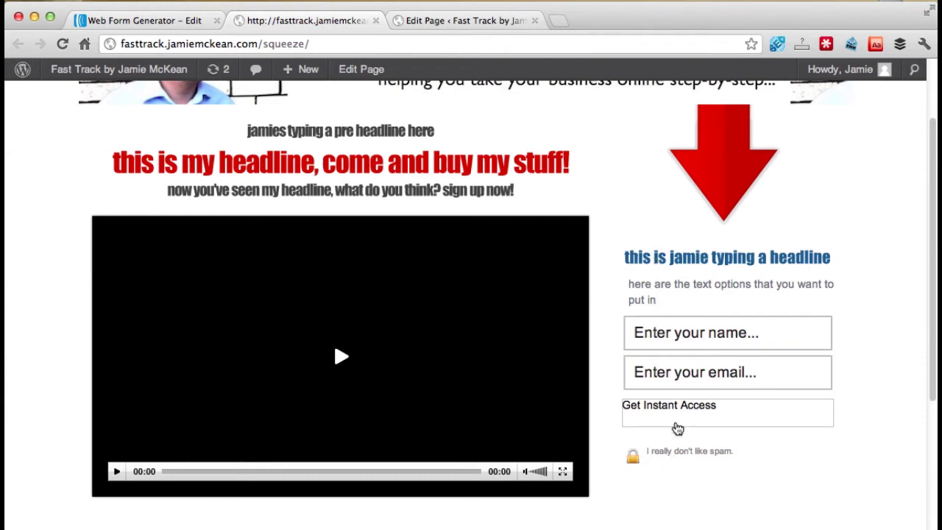
{"action": "scroll", "coordinate": [676, 471], "scroll_direction": "down", "scroll_amount": 3}
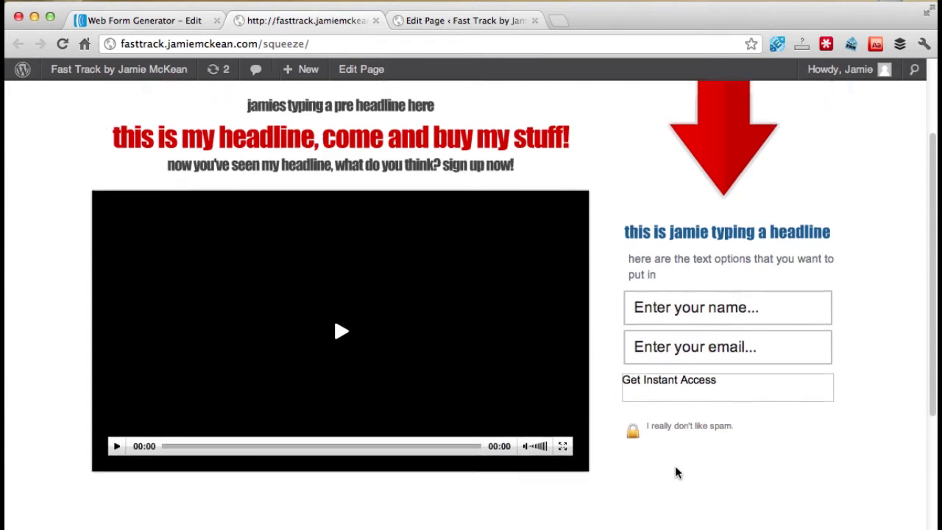
{"action": "scroll", "coordinate": [674, 470], "scroll_direction": "up", "scroll_amount": 4}
{"action": "scroll", "coordinate": [677, 472], "scroll_direction": "down", "scroll_amount": 1}
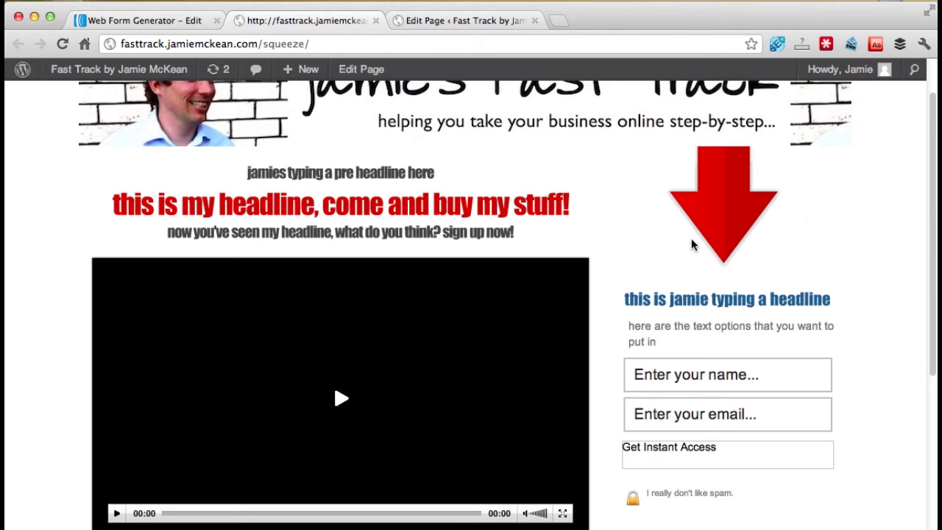
{"action": "scroll", "coordinate": [691, 237], "scroll_direction": "down", "scroll_amount": 3}
{"action": "scroll", "coordinate": [693, 239], "scroll_direction": "up", "scroll_amount": 3}
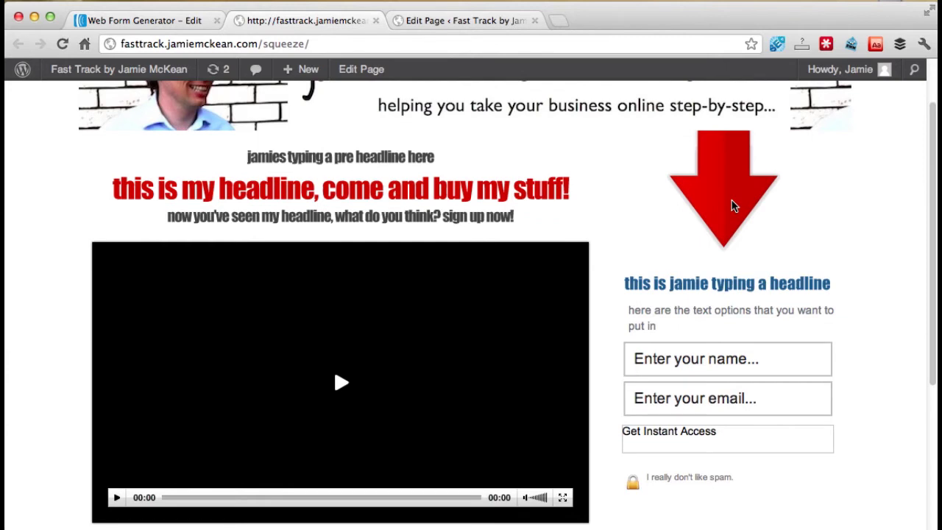
{"action": "scroll", "coordinate": [728, 205], "scroll_direction": "down", "scroll_amount": 2}
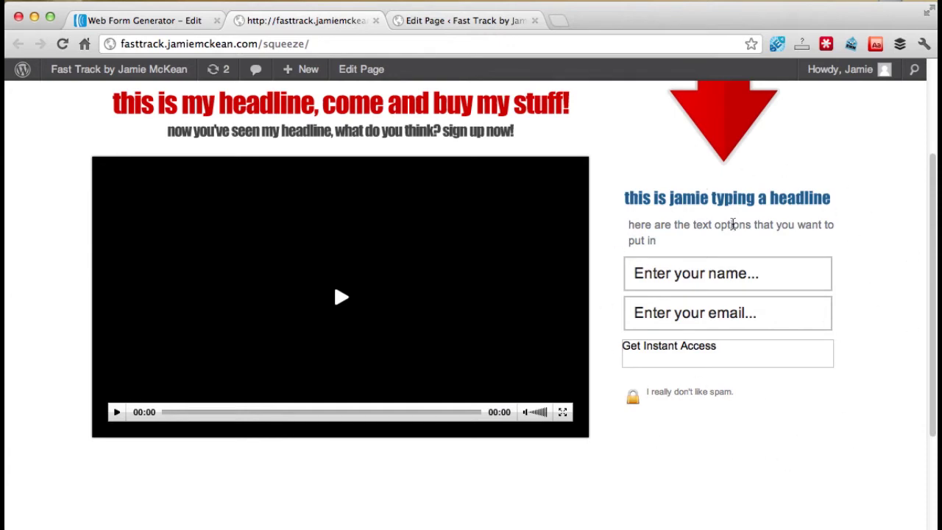
- Back in the page editor, expand Opt-in / Squeeze Form Options and review the filled-in settings
{"action": "left_click", "coordinate": [465, 20]}
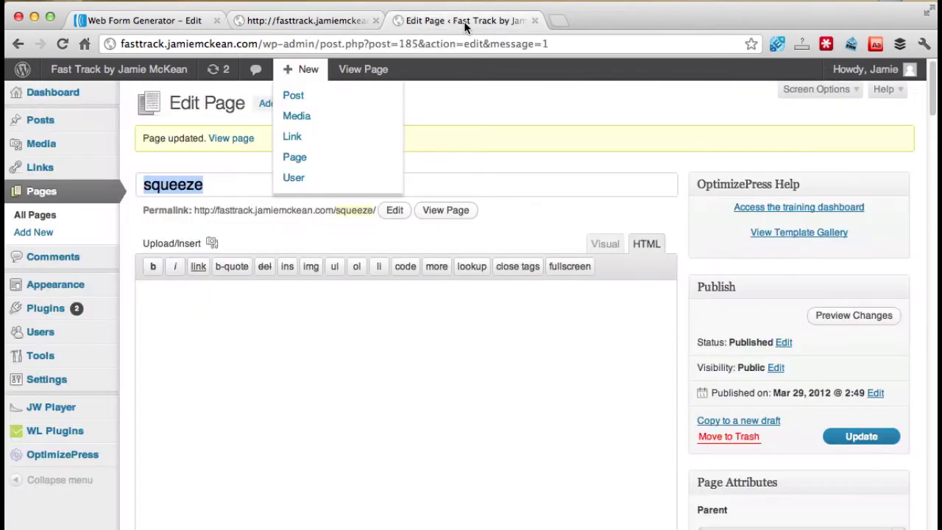
{"action": "scroll", "coordinate": [498, 332], "scroll_direction": "down", "scroll_amount": 8}
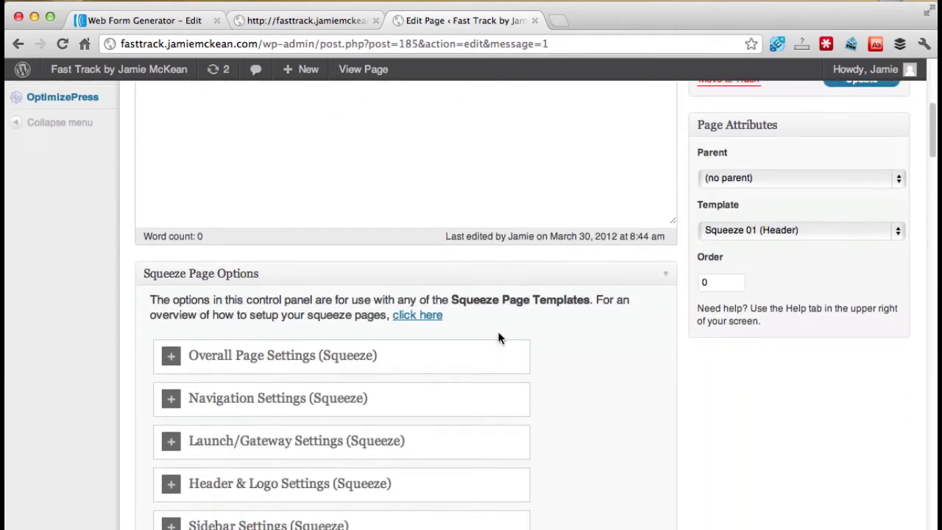
{"action": "scroll", "coordinate": [498, 338], "scroll_direction": "down", "scroll_amount": 5}
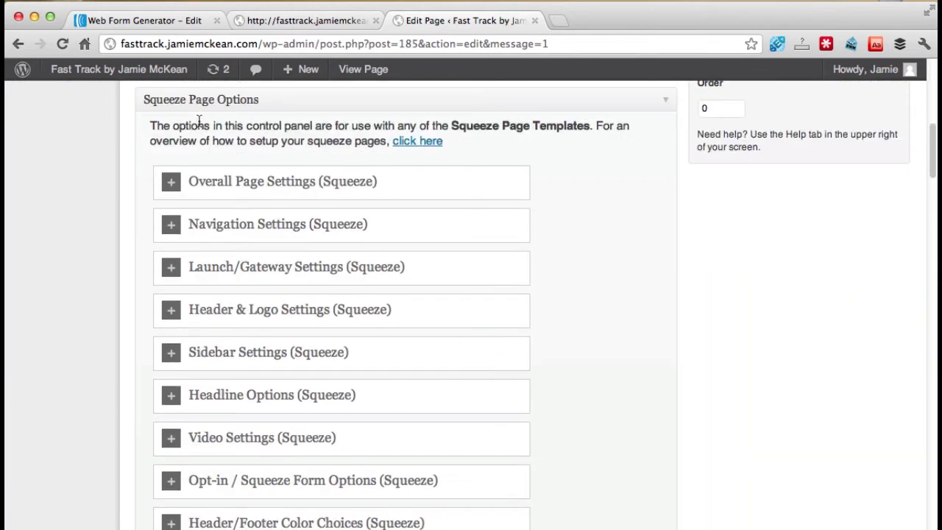
{"action": "scroll", "coordinate": [208, 159], "scroll_direction": "down", "scroll_amount": 7}
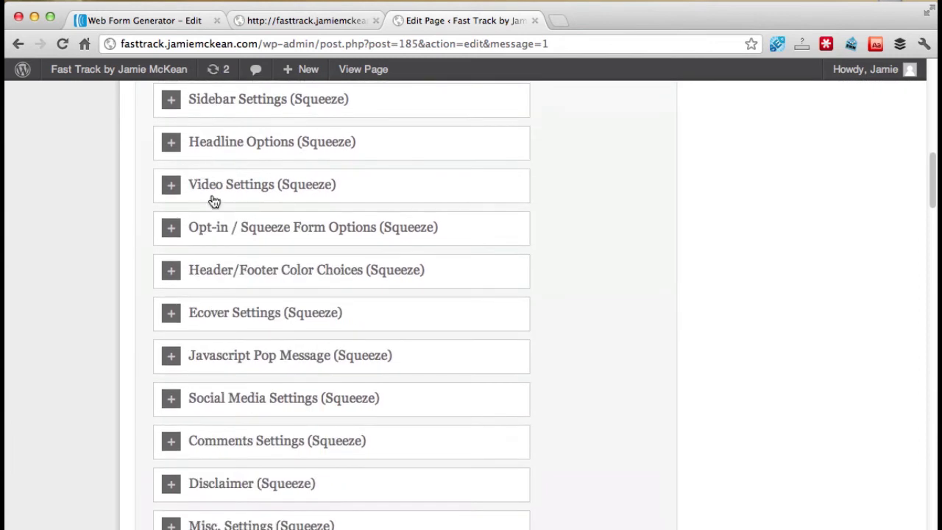
{"action": "left_click", "coordinate": [309, 232]}
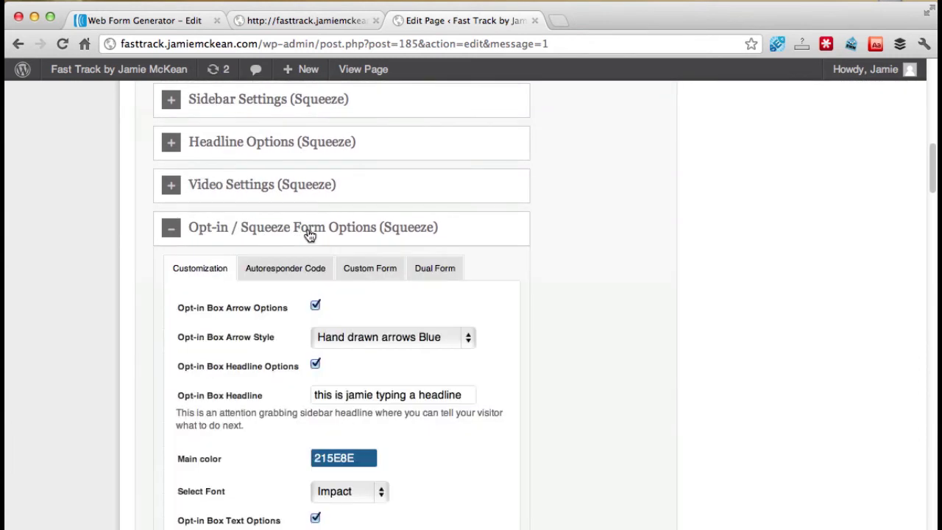
{"action": "scroll", "coordinate": [310, 234], "scroll_direction": "down", "scroll_amount": 3}
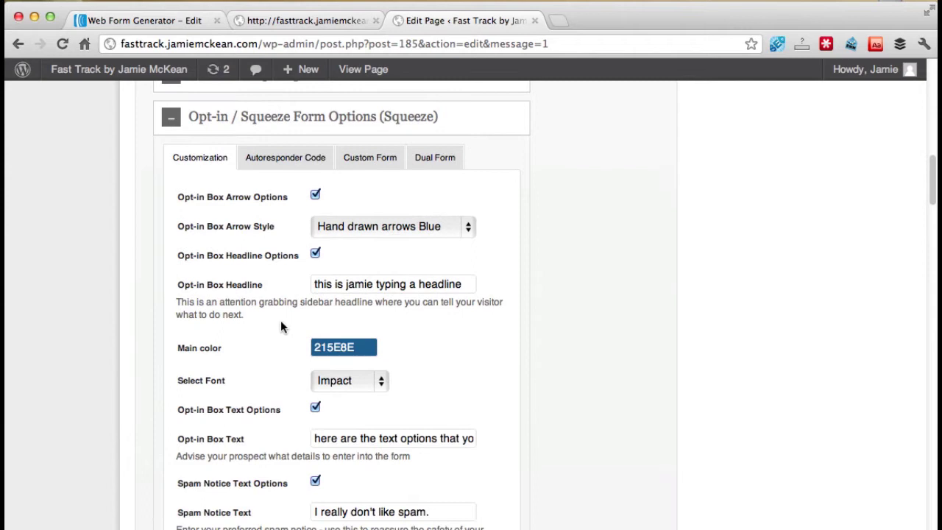
{"action": "scroll", "coordinate": [280, 321], "scroll_direction": "down", "scroll_amount": 3}
{"action": "scroll", "coordinate": [280, 324], "scroll_direction": "up", "scroll_amount": 2}
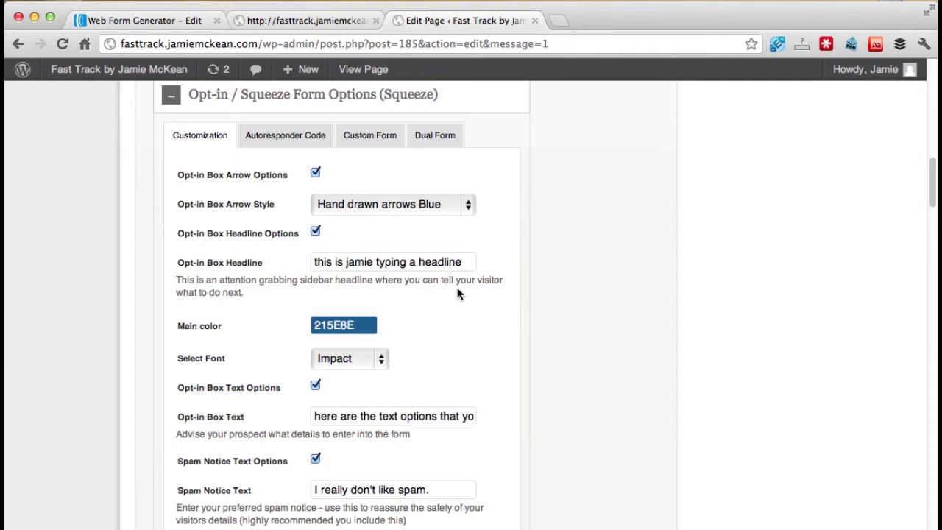
{"action": "scroll", "coordinate": [457, 293], "scroll_direction": "down", "scroll_amount": 1}
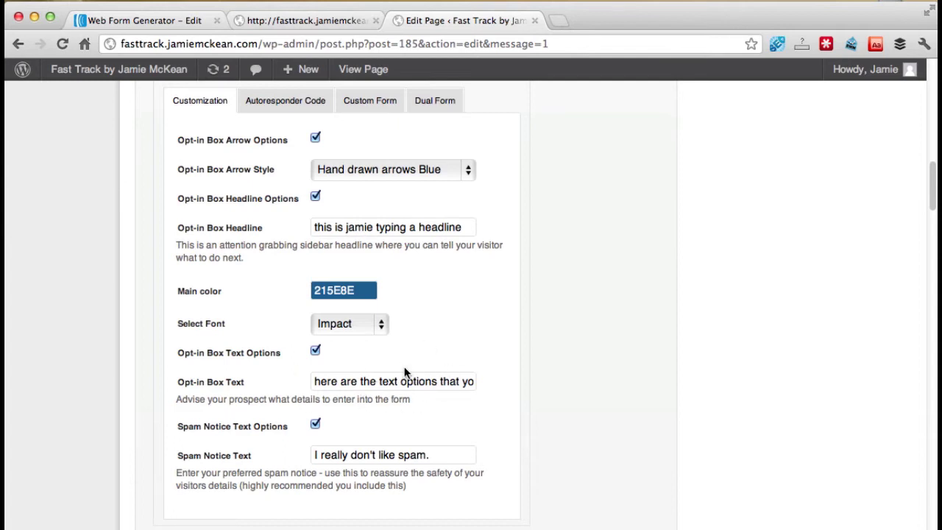
{"action": "scroll", "coordinate": [410, 360], "scroll_direction": "up", "scroll_amount": 2}
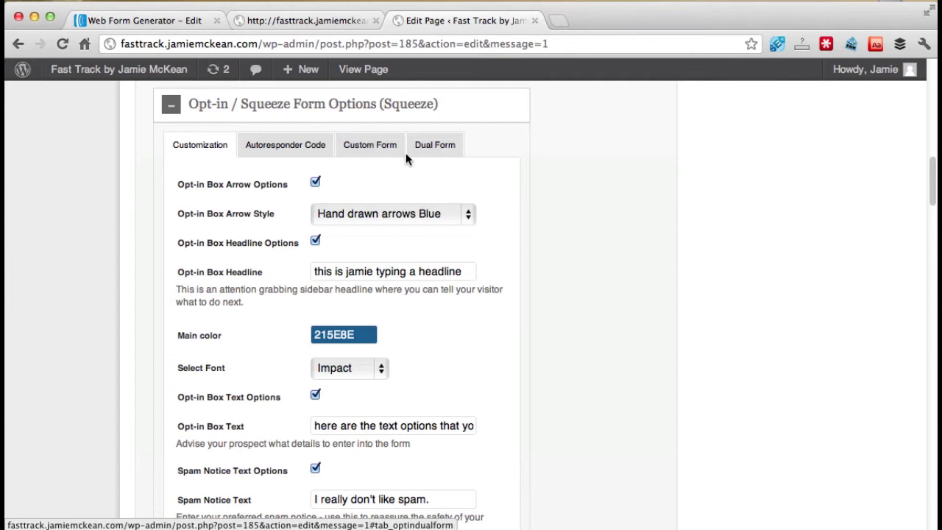
- Show the Autoresponder Code settings and focus the empty Autoresponder Code field
{"action": "left_click", "coordinate": [285, 150]}
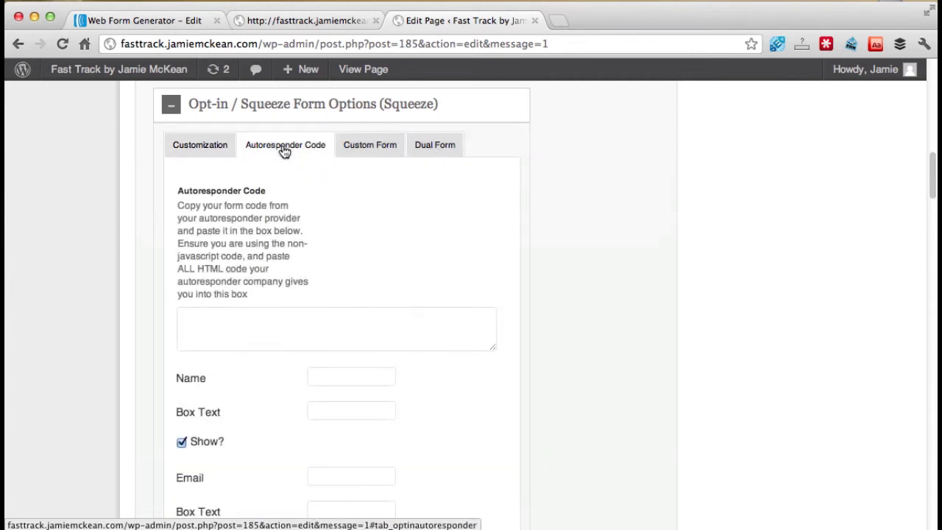
{"action": "scroll", "coordinate": [301, 213], "scroll_direction": "down", "scroll_amount": 3}
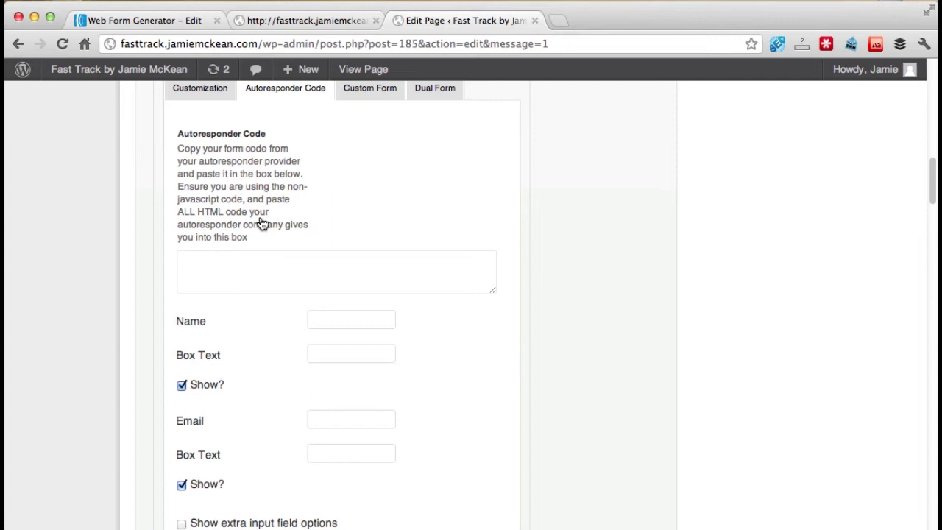
{"action": "left_click", "coordinate": [223, 262]}
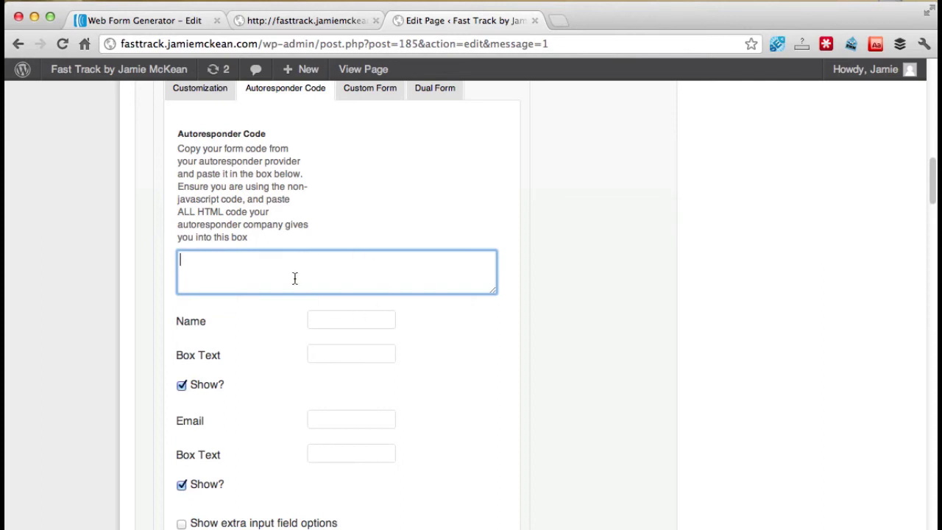
- Copy the selected form HTML from the AWeber web form generator
{"action": "left_click", "coordinate": [178, 22]}
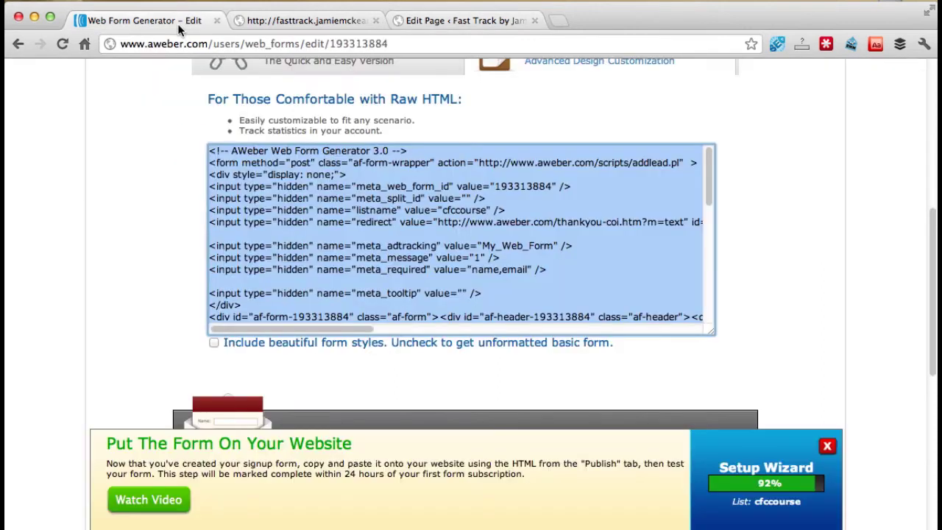
{"action": "right_click", "coordinate": [353, 197]}
{"action": "left_click", "coordinate": [379, 259]}
- Paste the AWeber Web Form Generator 3.0 code into the Autoresponder Code field and scroll through it
{"action": "left_click", "coordinate": [452, 20]}
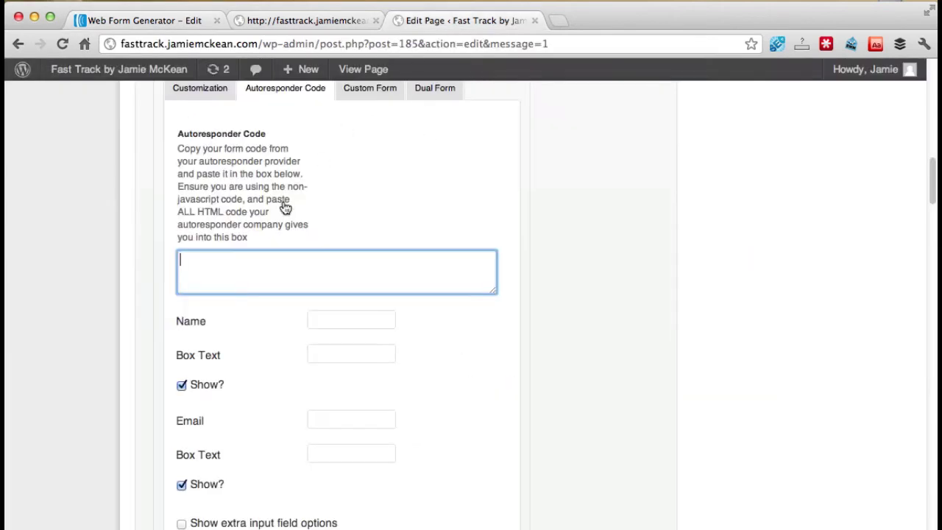
{"action": "right_click", "coordinate": [247, 259]}
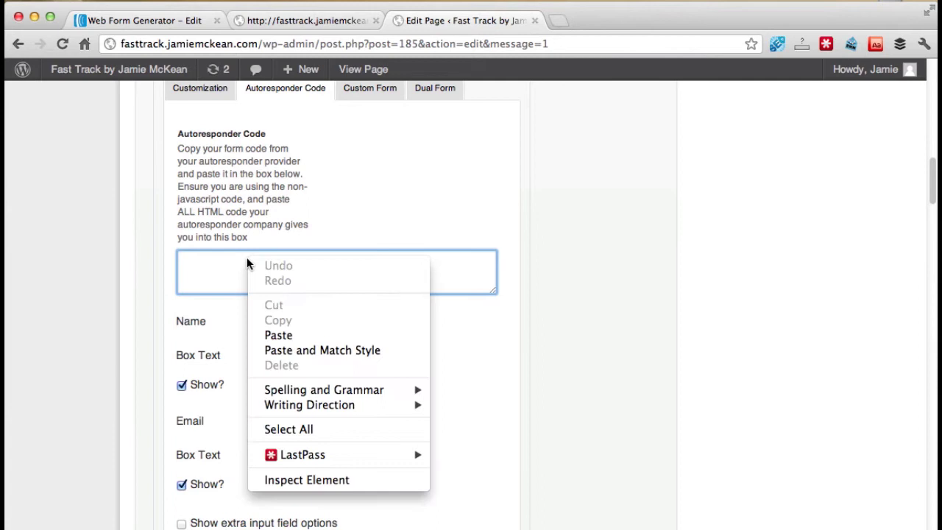
{"action": "left_click", "coordinate": [278, 336]}
{"action": "scroll", "coordinate": [280, 267], "scroll_direction": "down", "scroll_amount": 3}
{"action": "scroll", "coordinate": [279, 267], "scroll_direction": "up", "scroll_amount": 10}
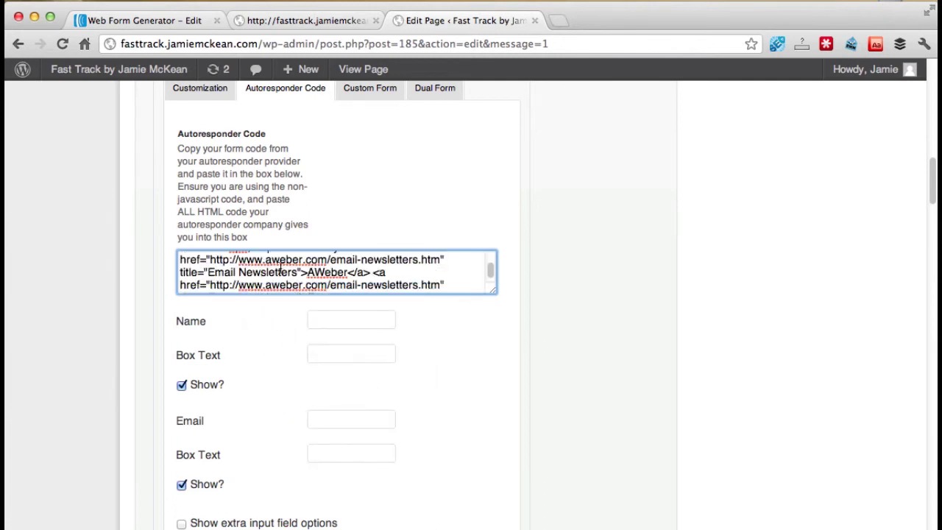
{"action": "scroll", "coordinate": [279, 267], "scroll_direction": "up", "scroll_amount": 3}
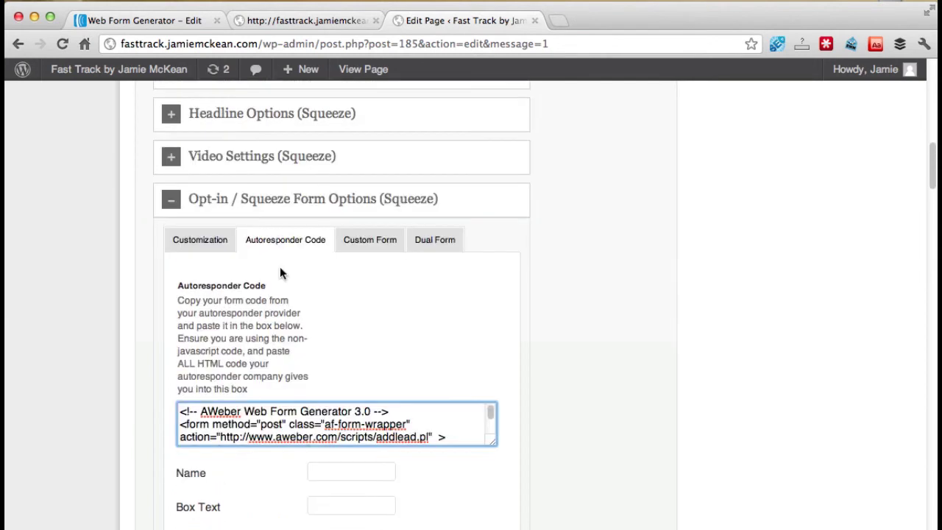
{"action": "scroll", "coordinate": [305, 358], "scroll_direction": "down", "scroll_amount": 5}
{"action": "scroll", "coordinate": [305, 357], "scroll_direction": "down", "scroll_amount": 8}
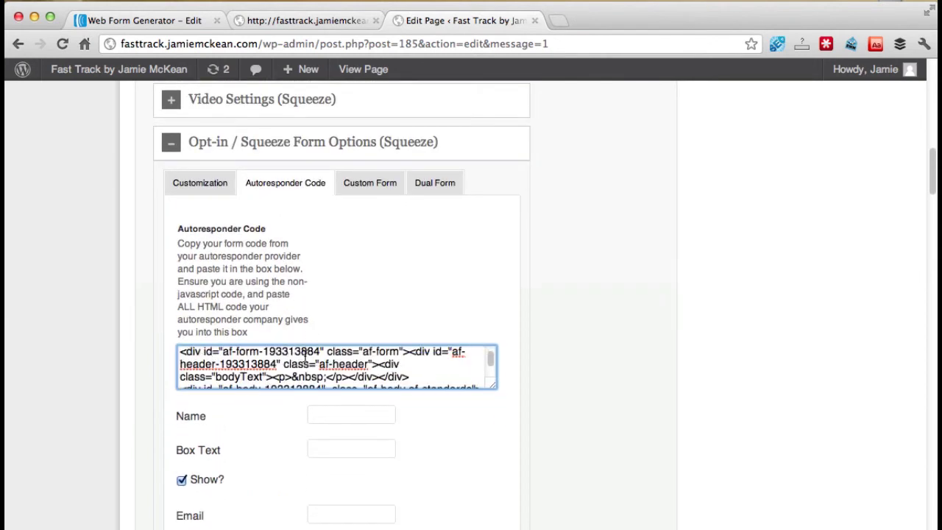
{"action": "scroll", "coordinate": [304, 354], "scroll_direction": "down", "scroll_amount": 10}
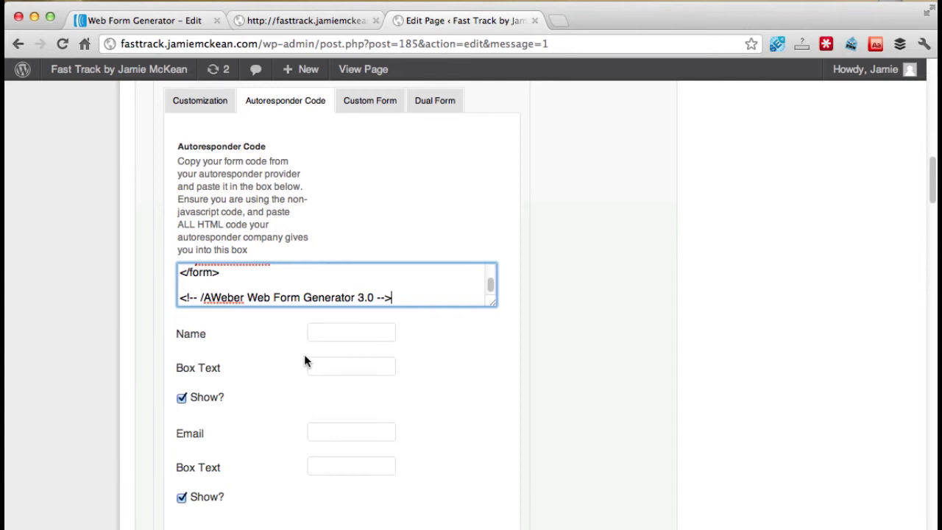
- Have the pasted AWeber code auto-fill the Name, Email, Form URL and Hidden Fields, then review them
{"action": "key", "text": "Tab"}
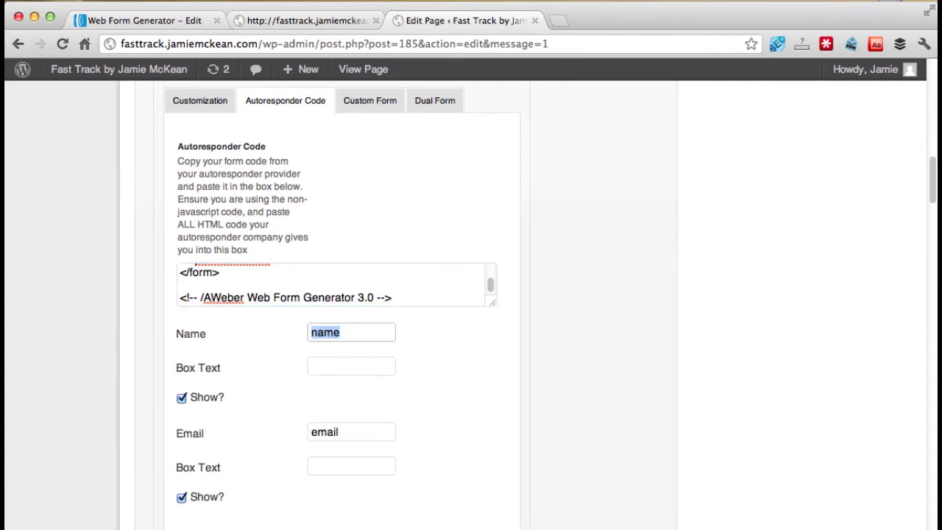
{"action": "scroll", "coordinate": [417, 366], "scroll_direction": "down", "scroll_amount": 2}
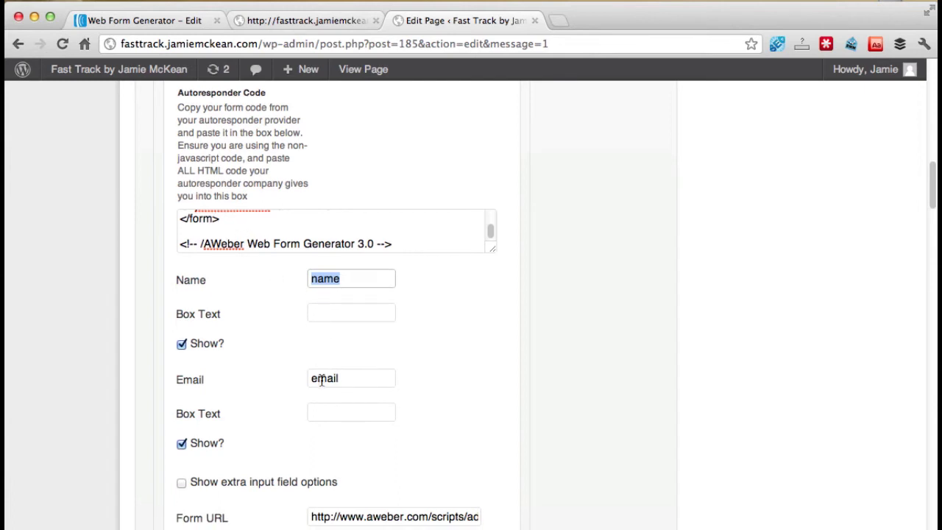
{"action": "scroll", "coordinate": [321, 379], "scroll_direction": "down", "scroll_amount": 3}
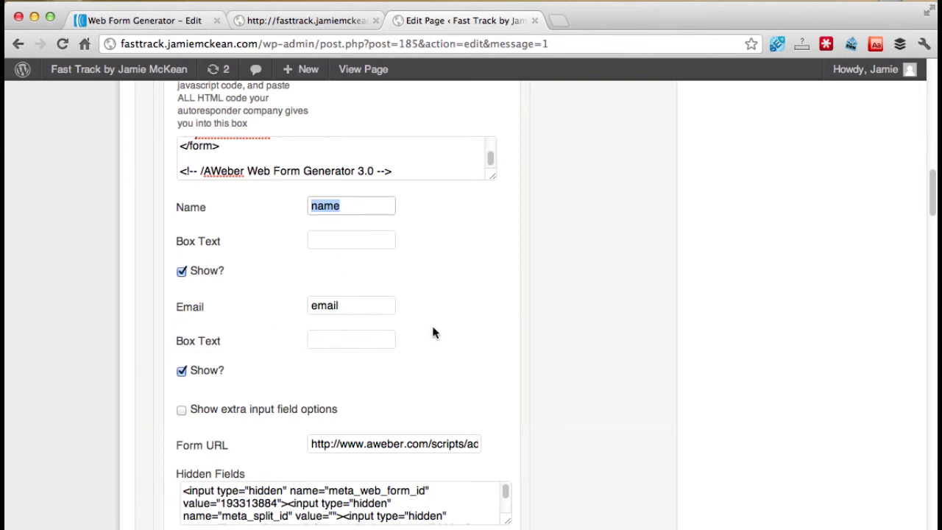
{"action": "scroll", "coordinate": [463, 322], "scroll_direction": "down", "scroll_amount": 2}
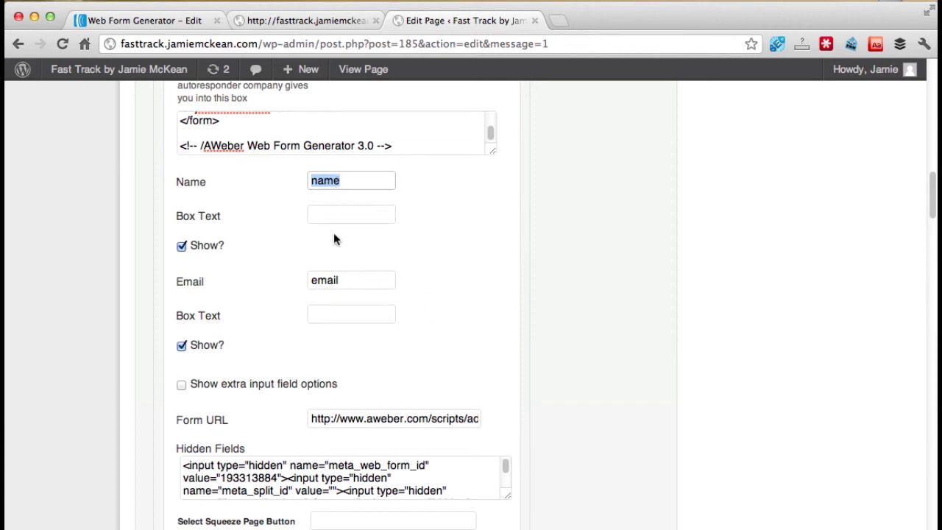
{"action": "scroll", "coordinate": [460, 286], "scroll_direction": "down", "scroll_amount": 3}
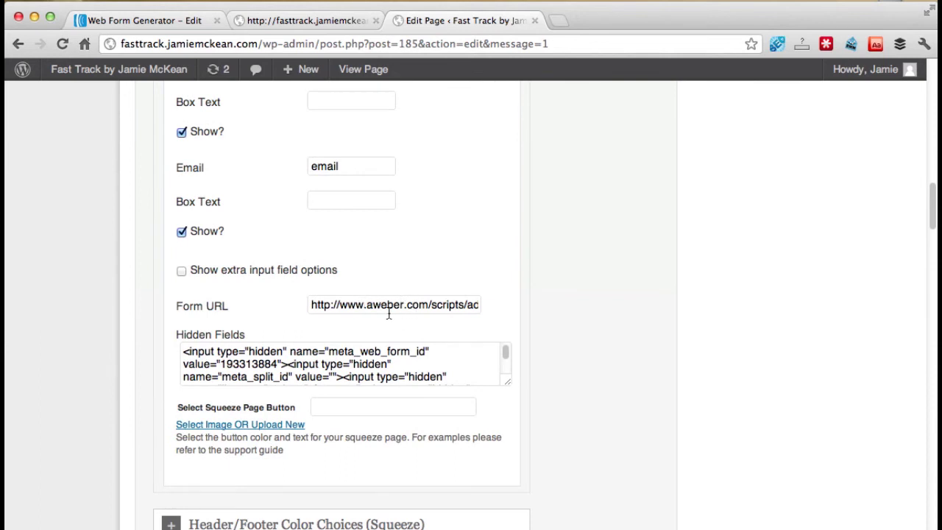
{"action": "scroll", "coordinate": [388, 313], "scroll_direction": "down", "scroll_amount": 4}
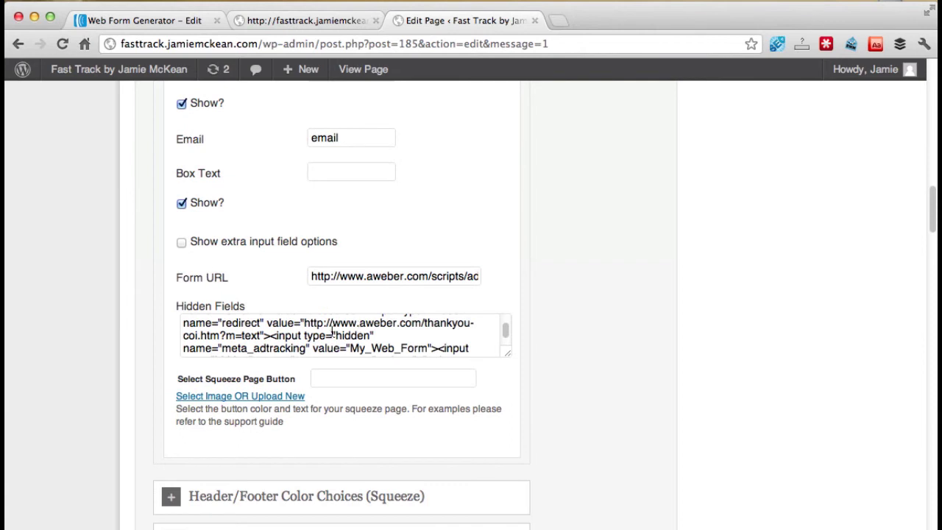
{"action": "scroll", "coordinate": [353, 329], "scroll_direction": "down", "scroll_amount": 2}
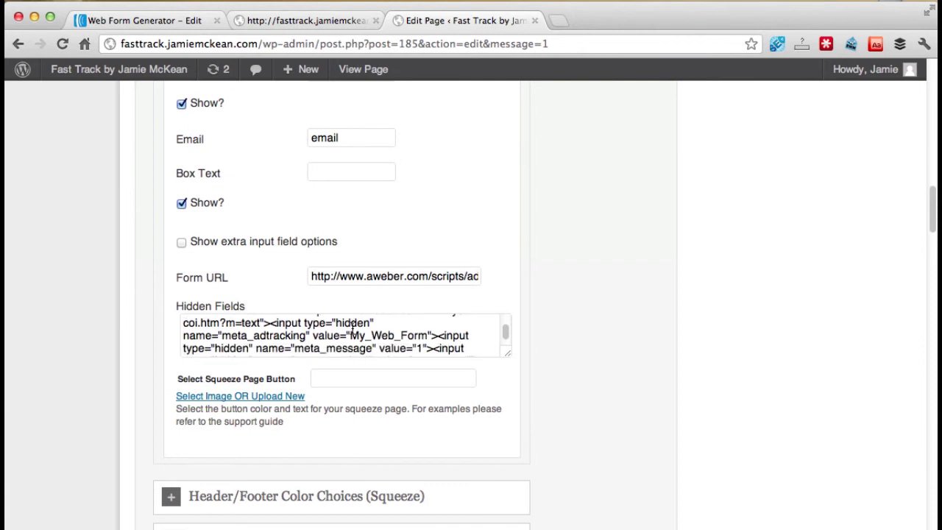
{"action": "scroll", "coordinate": [505, 382], "scroll_direction": "down", "scroll_amount": 2}
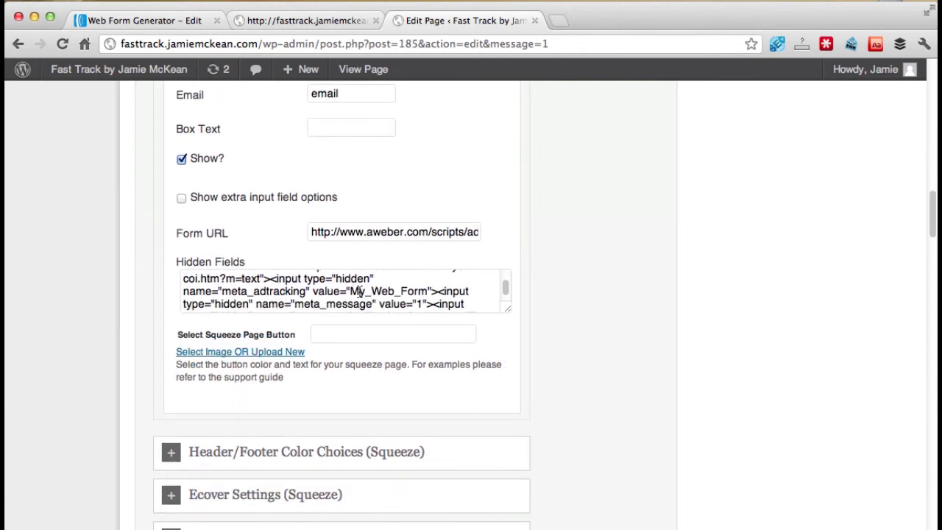
{"action": "scroll", "coordinate": [359, 292], "scroll_direction": "down", "scroll_amount": 2}
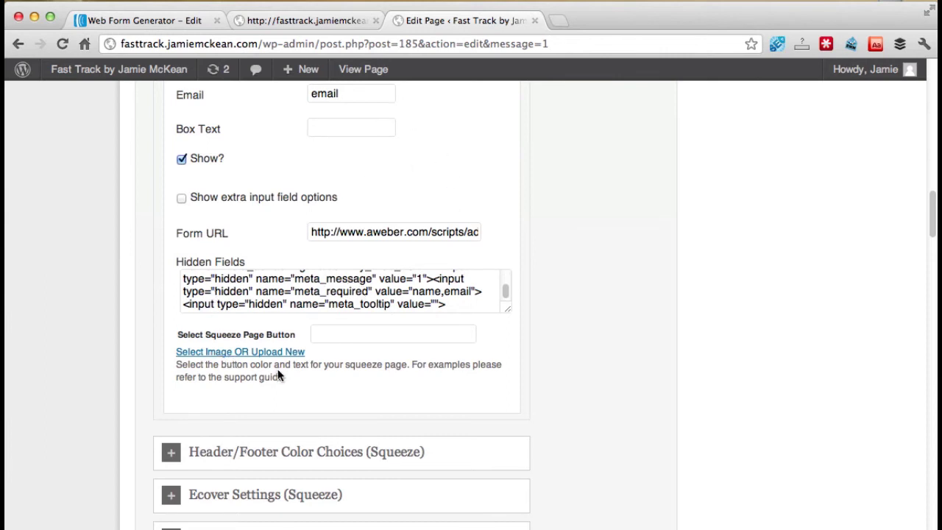
{"action": "left_click", "coordinate": [240, 352]}
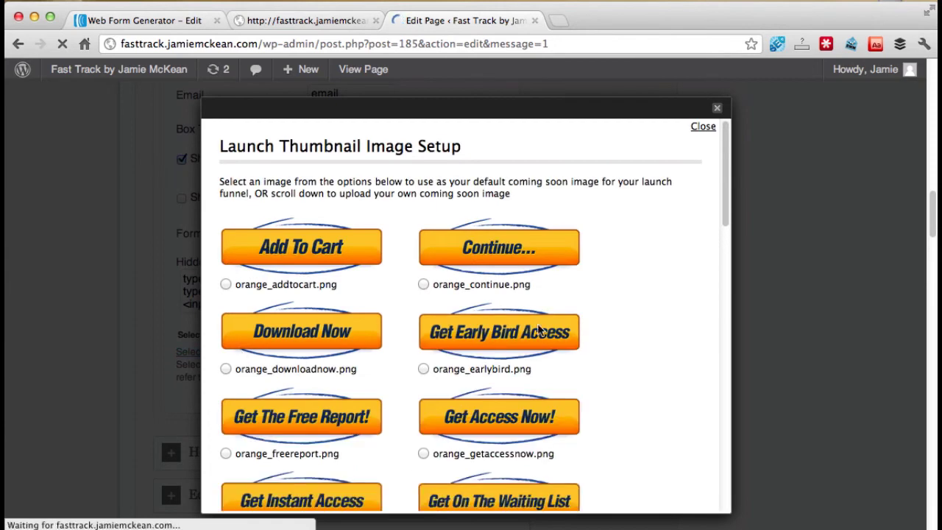
{"action": "scroll", "coordinate": [640, 283], "scroll_direction": "down", "scroll_amount": 5}
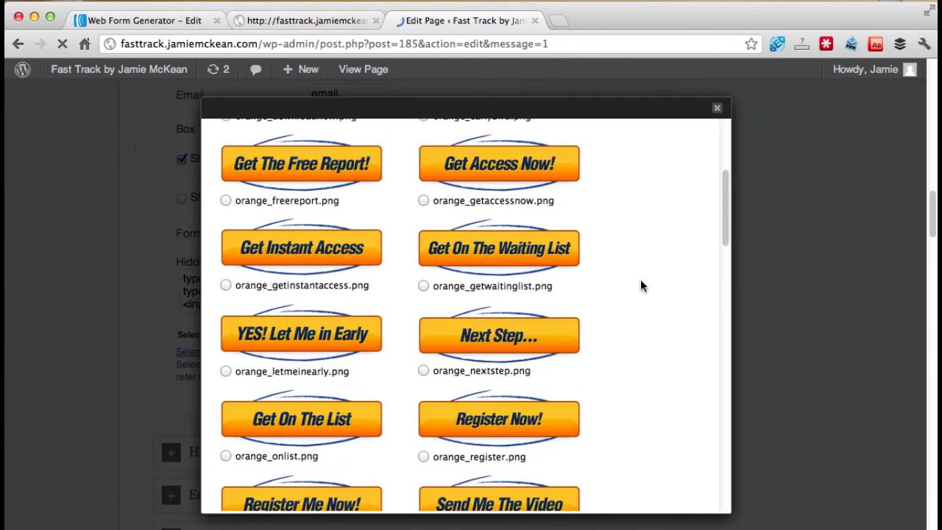
{"action": "scroll", "coordinate": [640, 286], "scroll_direction": "down", "scroll_amount": 14}
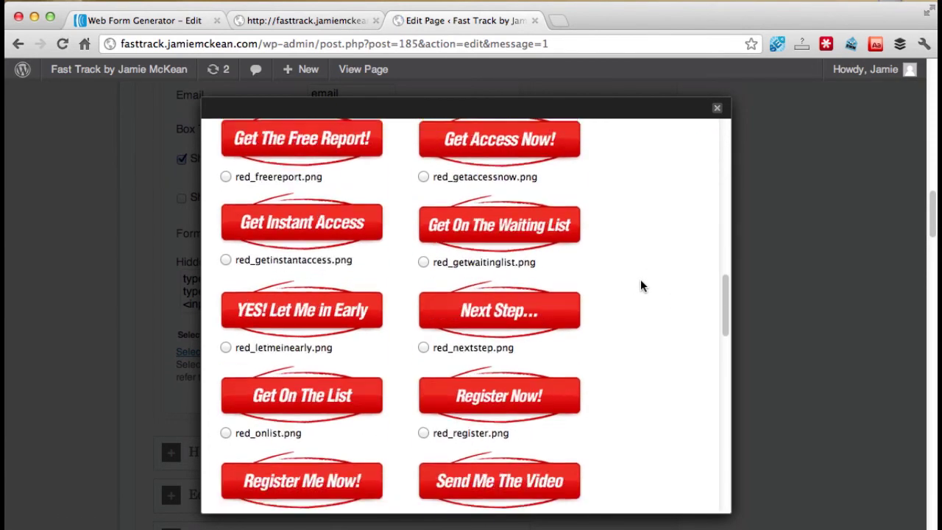
{"action": "scroll", "coordinate": [640, 286], "scroll_direction": "down", "scroll_amount": 20}
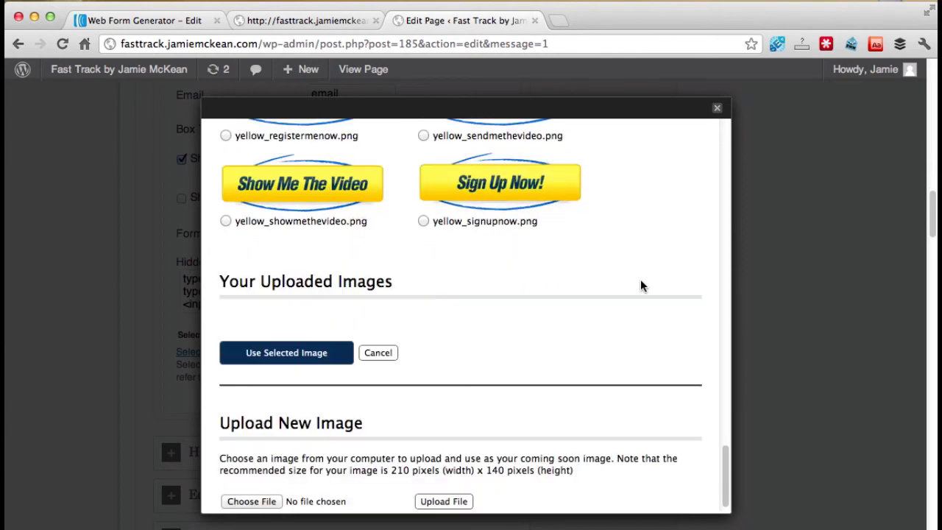
{"action": "scroll", "coordinate": [640, 286], "scroll_direction": "up", "scroll_amount": 15}
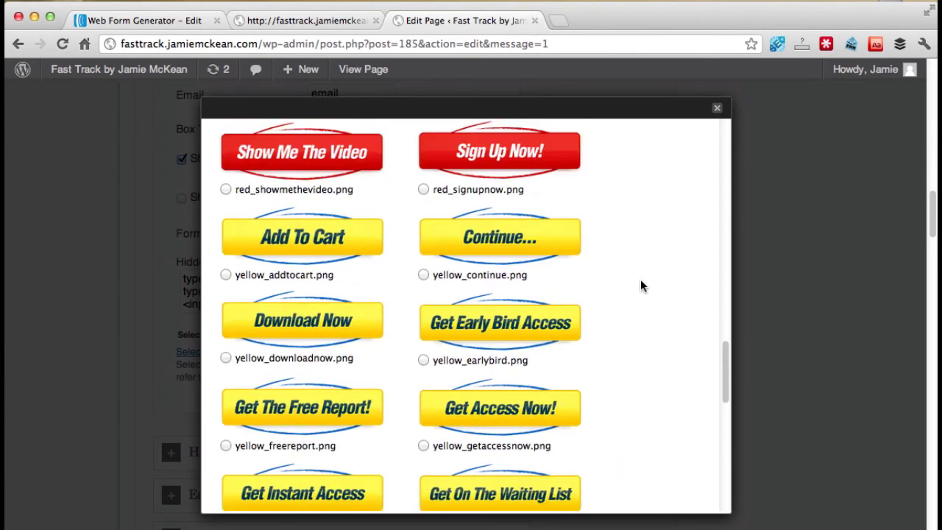
{"action": "scroll", "coordinate": [640, 286], "scroll_direction": "up", "scroll_amount": 15}
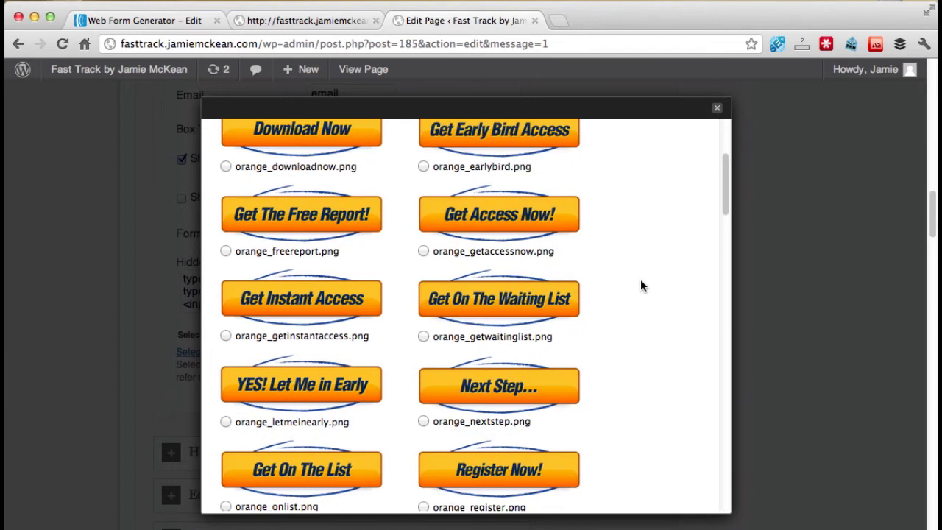
{"action": "scroll", "coordinate": [640, 286], "scroll_direction": "up", "scroll_amount": 2}
{"action": "scroll", "coordinate": [640, 286], "scroll_direction": "down", "scroll_amount": 3}
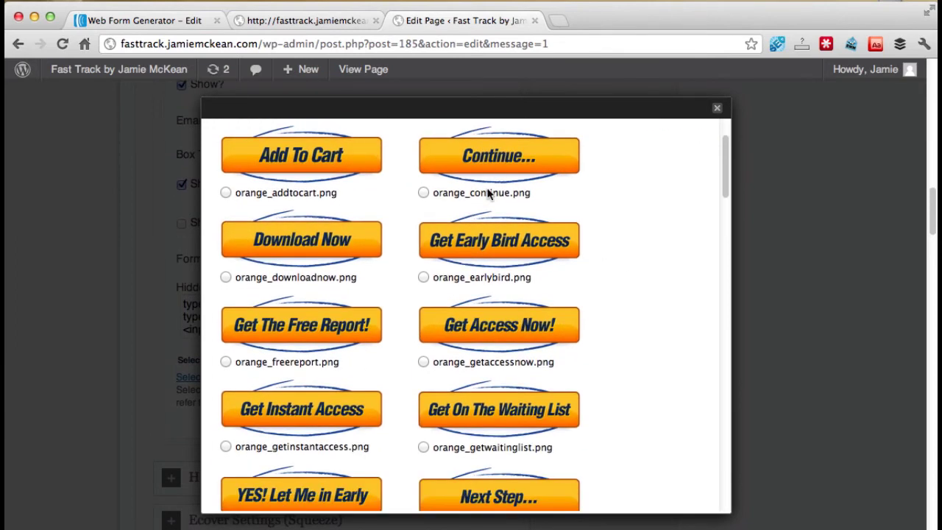
{"action": "scroll", "coordinate": [471, 324], "scroll_direction": "down", "scroll_amount": 3}
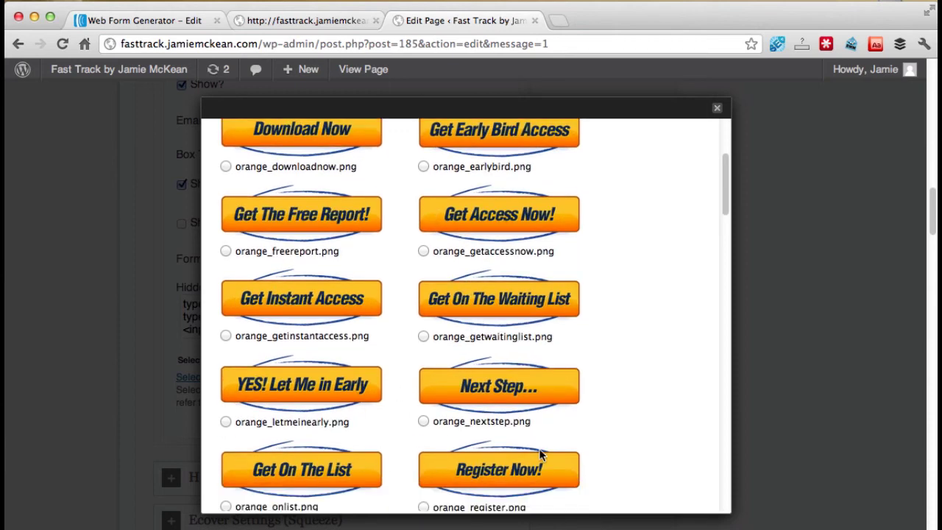
{"action": "scroll", "coordinate": [540, 455], "scroll_direction": "down", "scroll_amount": 2}
{"action": "scroll", "coordinate": [404, 450], "scroll_direction": "down", "scroll_amount": 3}
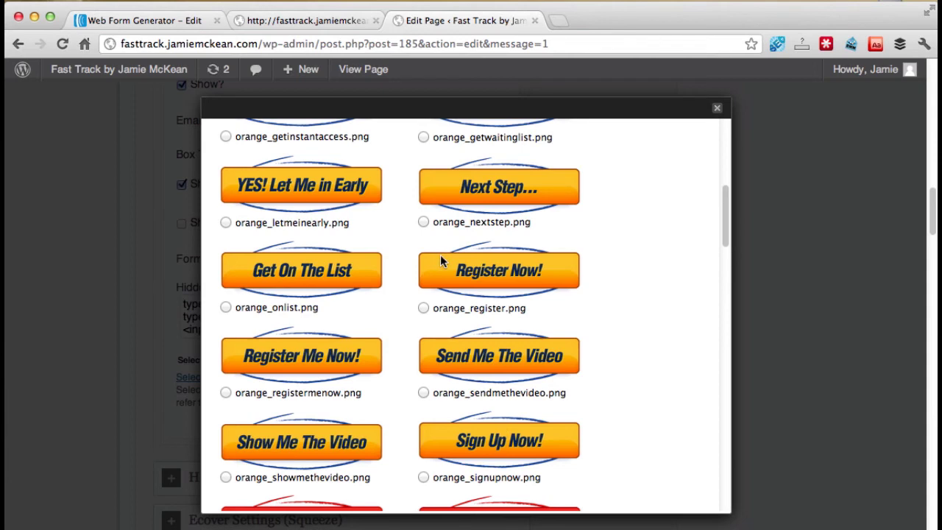
{"action": "scroll", "coordinate": [440, 255], "scroll_direction": "up", "scroll_amount": 4}
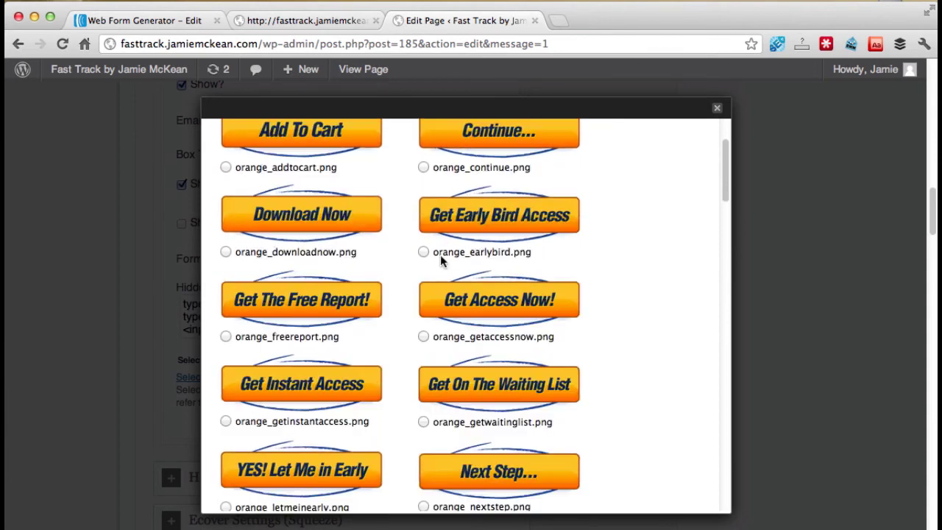
{"action": "scroll", "coordinate": [440, 254], "scroll_direction": "up", "scroll_amount": 1}
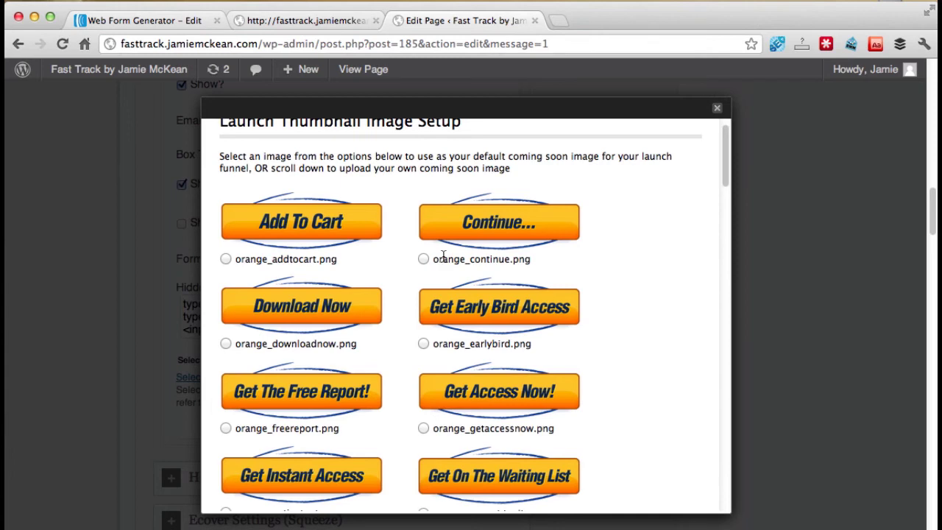
{"action": "scroll", "coordinate": [443, 255], "scroll_direction": "down", "scroll_amount": 2}
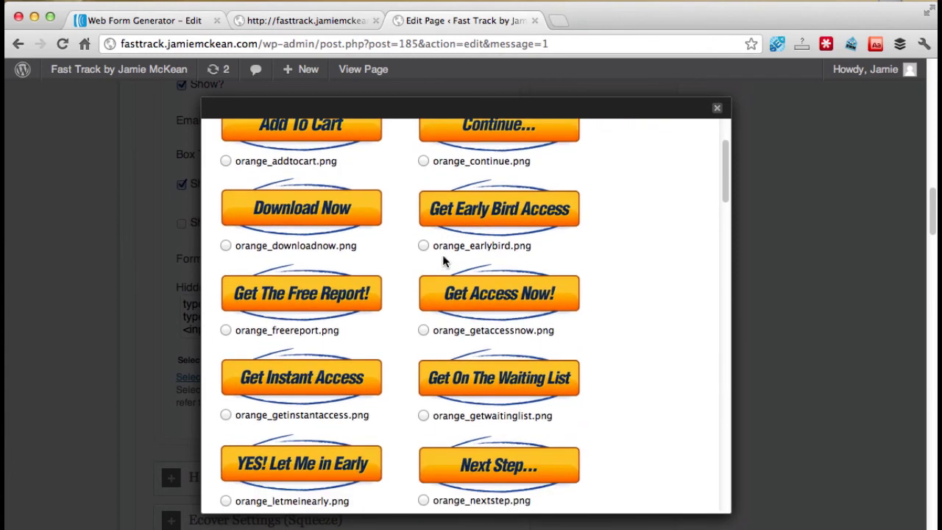
{"action": "scroll", "coordinate": [442, 255], "scroll_direction": "down", "scroll_amount": 4}
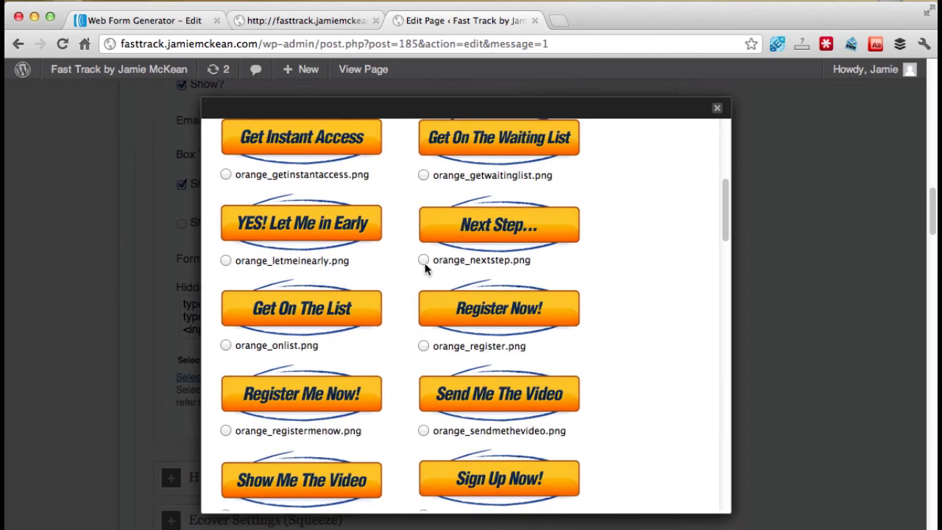
- Choose orange_nextstep.png as the Select Squeeze Page Button image and apply it
{"action": "left_click", "coordinate": [423, 259]}
{"action": "left_click", "coordinate": [423, 260]}
{"action": "scroll", "coordinate": [616, 281], "scroll_direction": "down", "scroll_amount": 5}
{"action": "scroll", "coordinate": [618, 281], "scroll_direction": "down", "scroll_amount": 12}
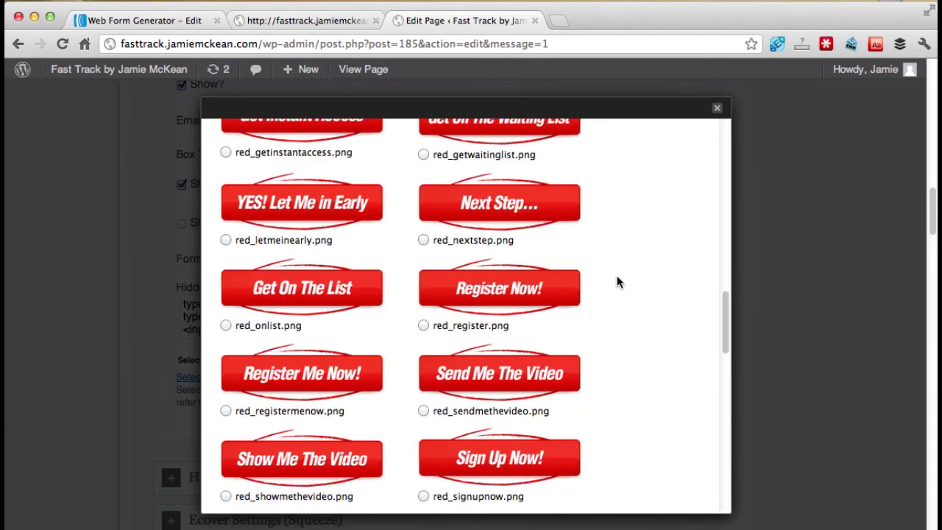
{"action": "scroll", "coordinate": [617, 282], "scroll_direction": "down", "scroll_amount": 6}
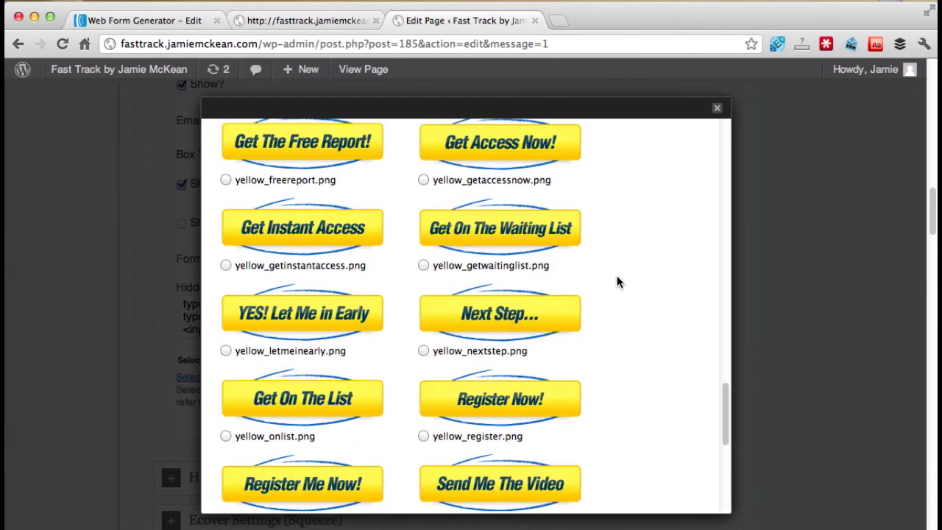
{"action": "scroll", "coordinate": [617, 282], "scroll_direction": "down", "scroll_amount": 2}
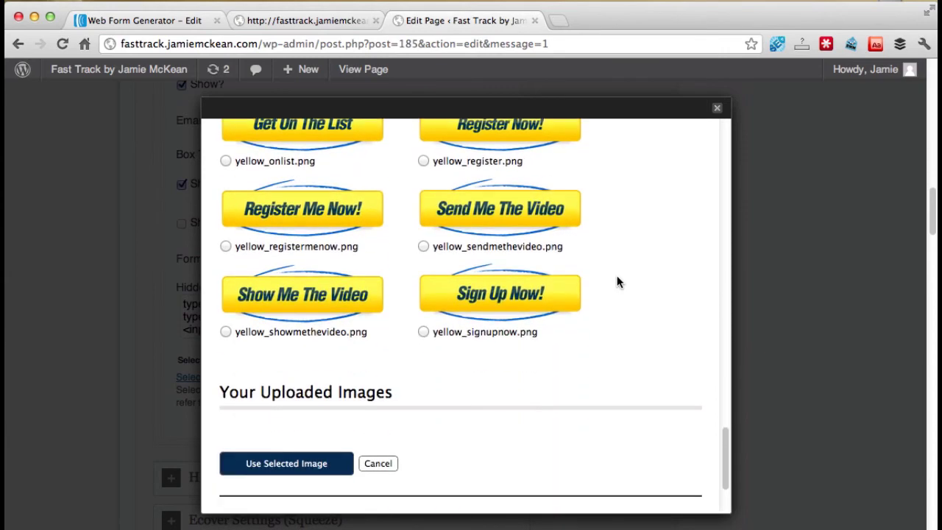
{"action": "scroll", "coordinate": [617, 282], "scroll_direction": "up", "scroll_amount": 2}
{"action": "scroll", "coordinate": [618, 284], "scroll_direction": "down", "scroll_amount": 3}
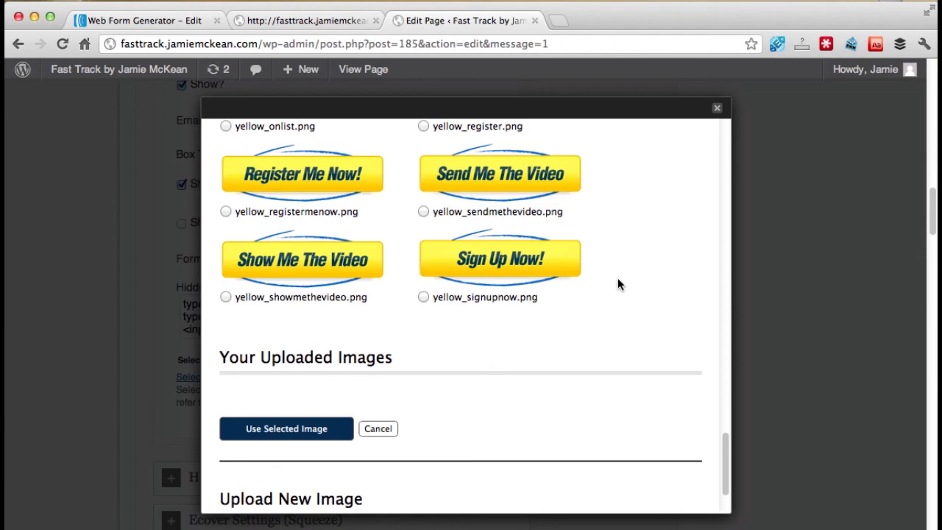
{"action": "mouse_move", "coordinate": [726, 464]}
{"action": "left_mouse_down"}
{"action": "mouse_move", "coordinate": [722, 275]}
{"action": "mouse_move", "coordinate": [723, 472]}
{"action": "left_mouse_up"}
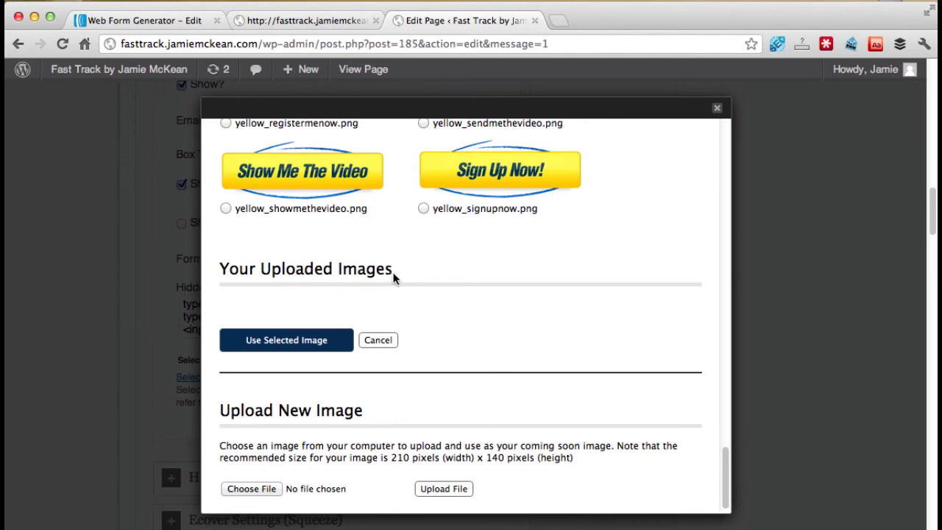
{"action": "left_click", "coordinate": [286, 342]}
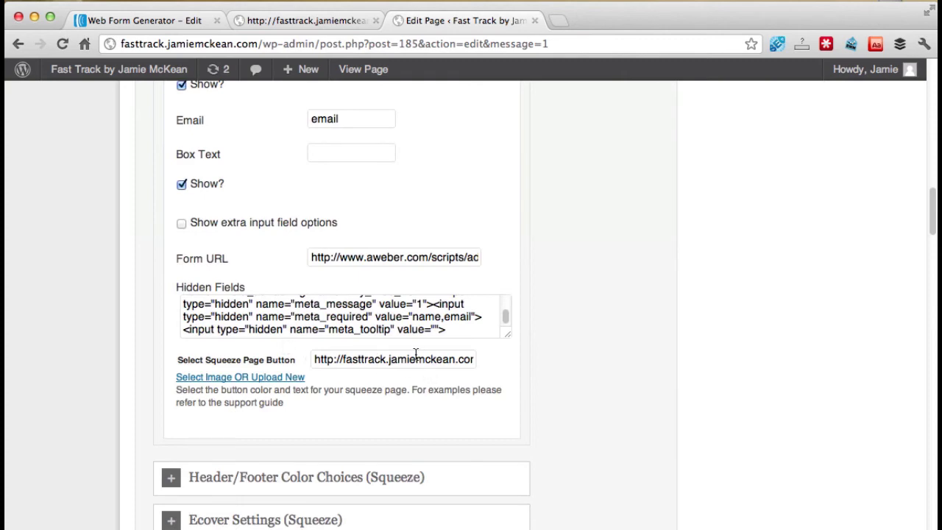
- Update the squeeze page to store the new orange button setting
{"action": "scroll", "coordinate": [582, 339], "scroll_direction": "up", "scroll_amount": 15}
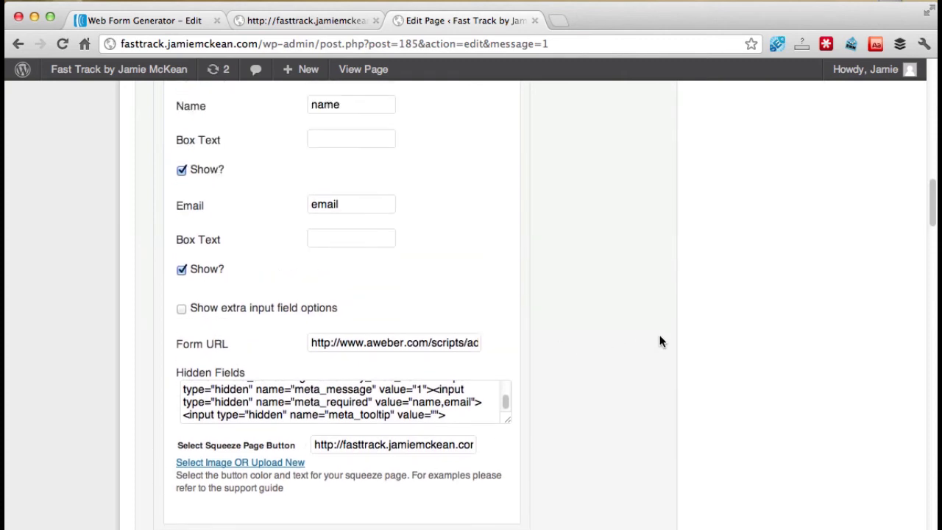
{"action": "scroll", "coordinate": [662, 335], "scroll_direction": "up", "scroll_amount": 5}
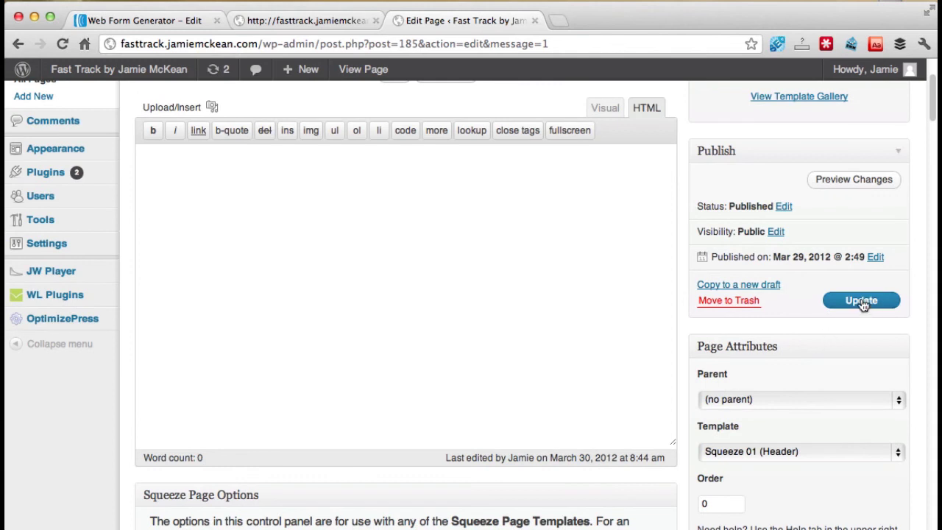
{"action": "left_click", "coordinate": [862, 302]}
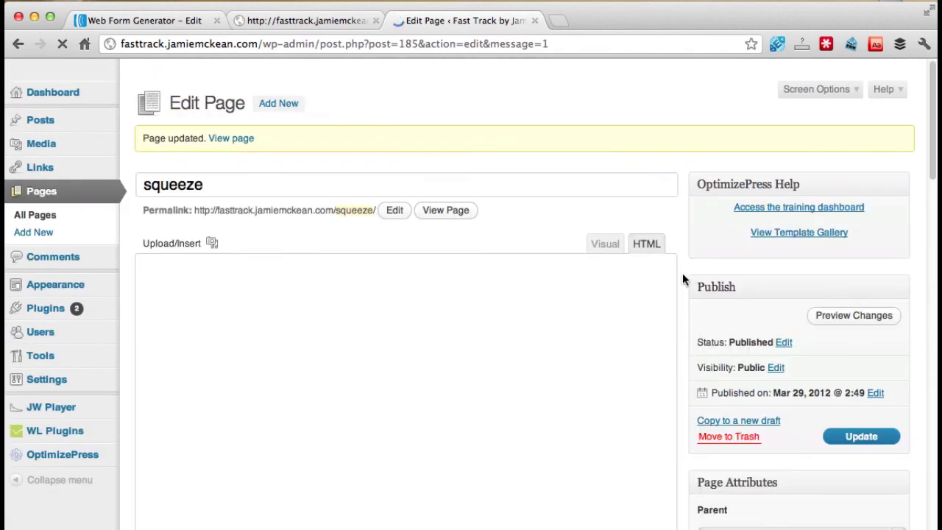
- Reload the live squeeze page and check the orange Next Step... button under the opt-in fields
{"action": "left_click", "coordinate": [309, 23]}
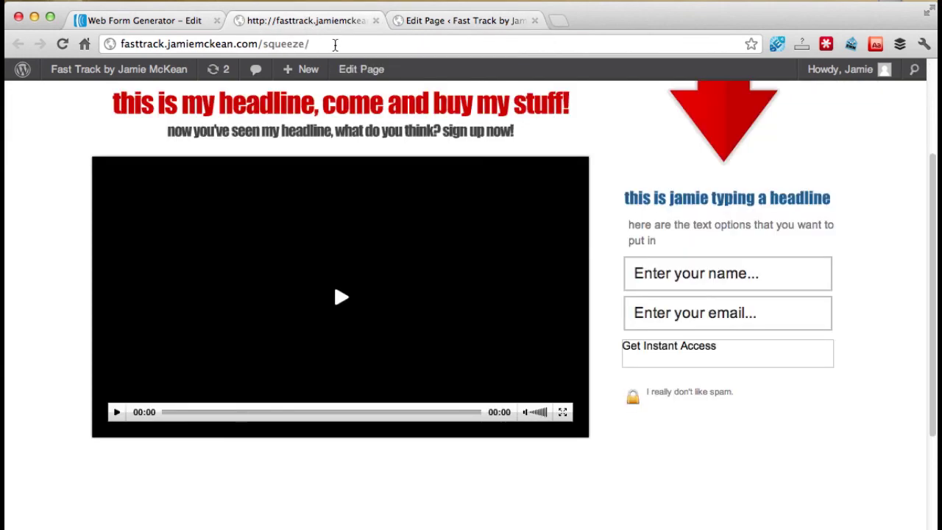
{"action": "left_click", "coordinate": [335, 45]}
{"action": "key", "text": "Return"}
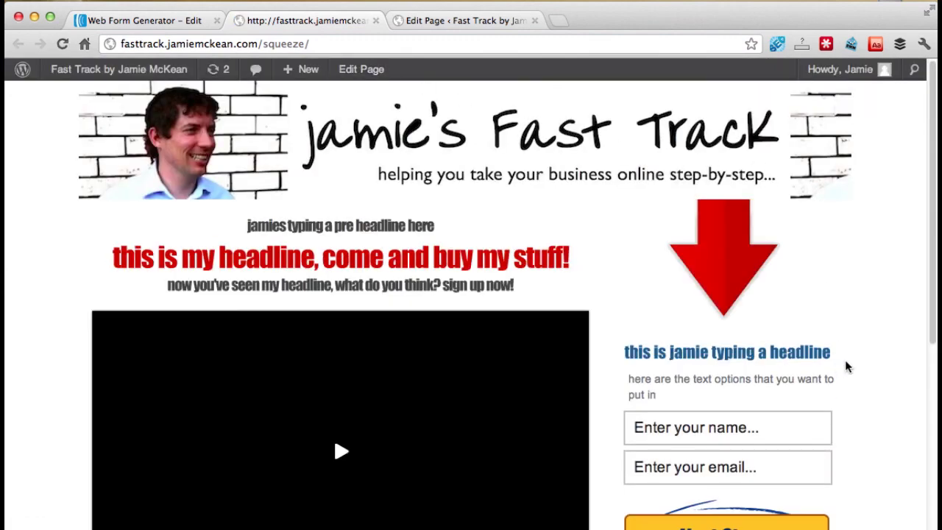
{"action": "scroll", "coordinate": [845, 366], "scroll_direction": "down", "scroll_amount": 5}
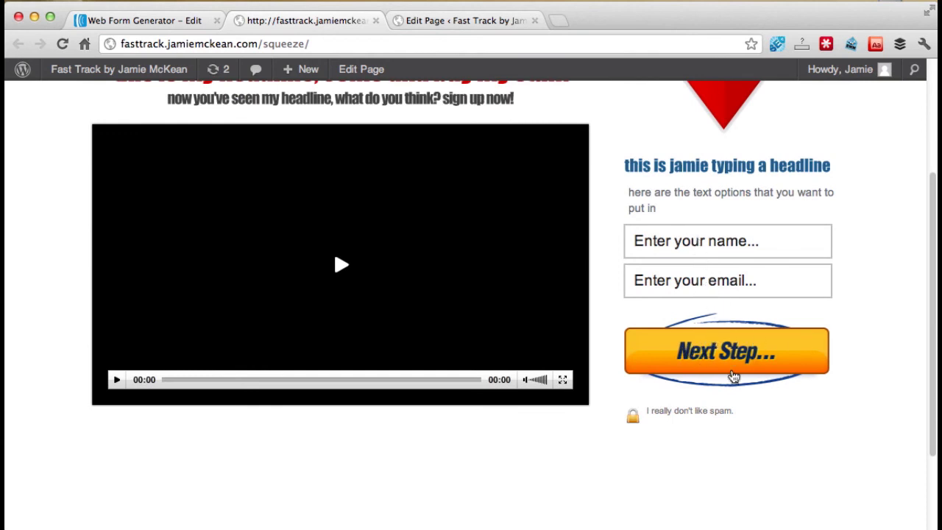
{"action": "scroll", "coordinate": [856, 412], "scroll_direction": "up", "scroll_amount": 5}
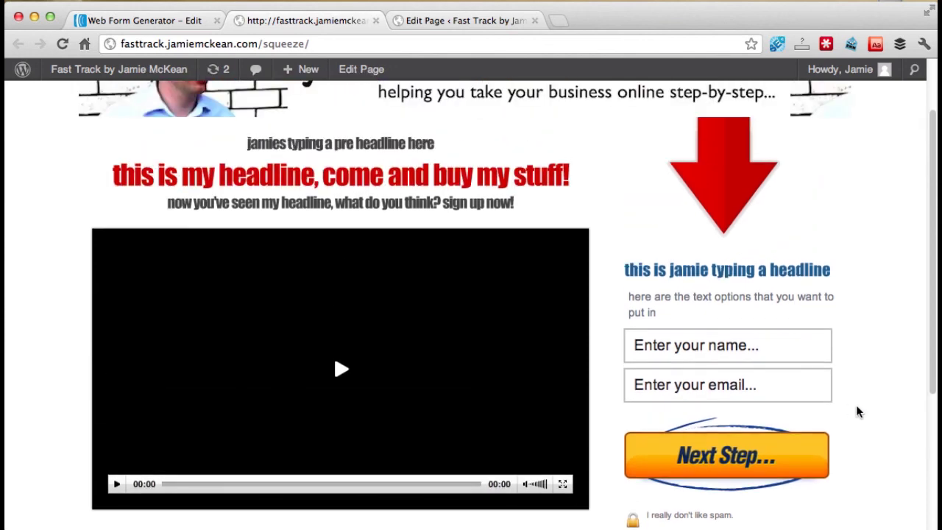
{"action": "scroll", "coordinate": [857, 412], "scroll_direction": "down", "scroll_amount": 3}
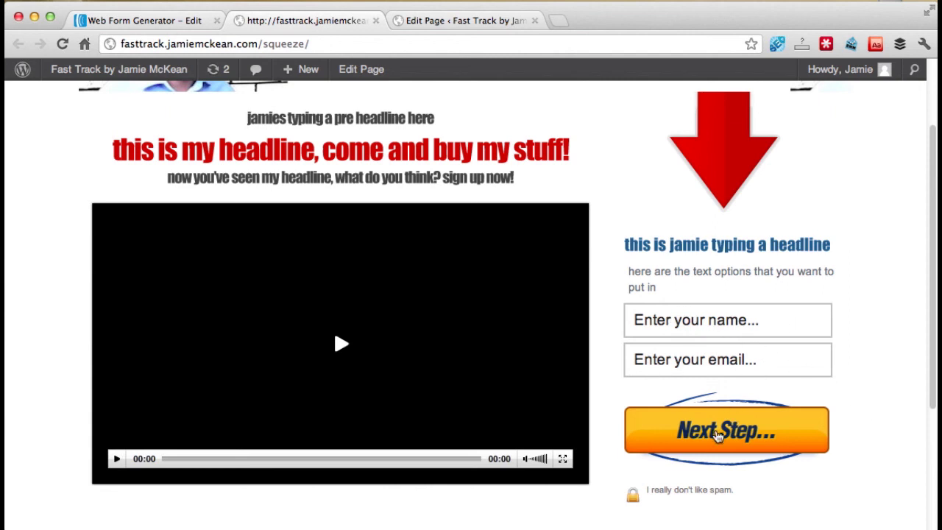
{"action": "scroll", "coordinate": [881, 425], "scroll_direction": "up", "scroll_amount": 3}
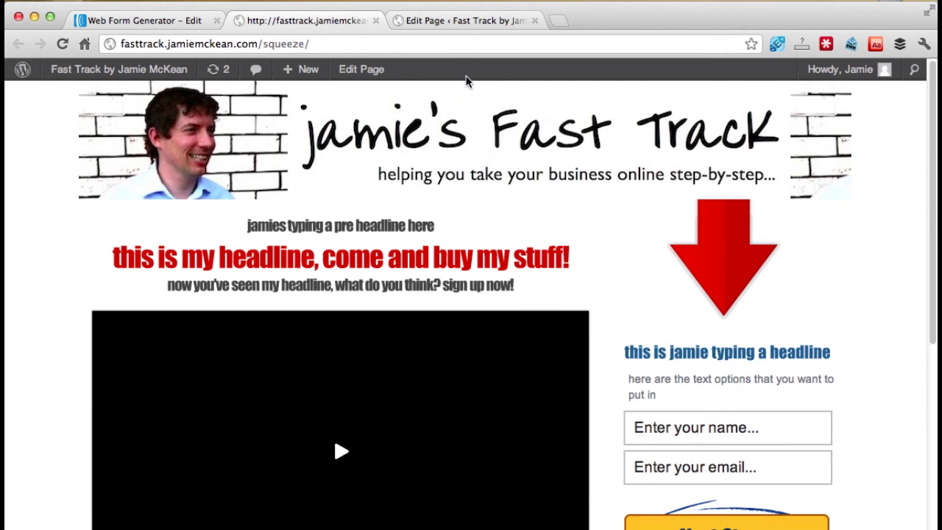
{"action": "left_click", "coordinate": [487, 2]}
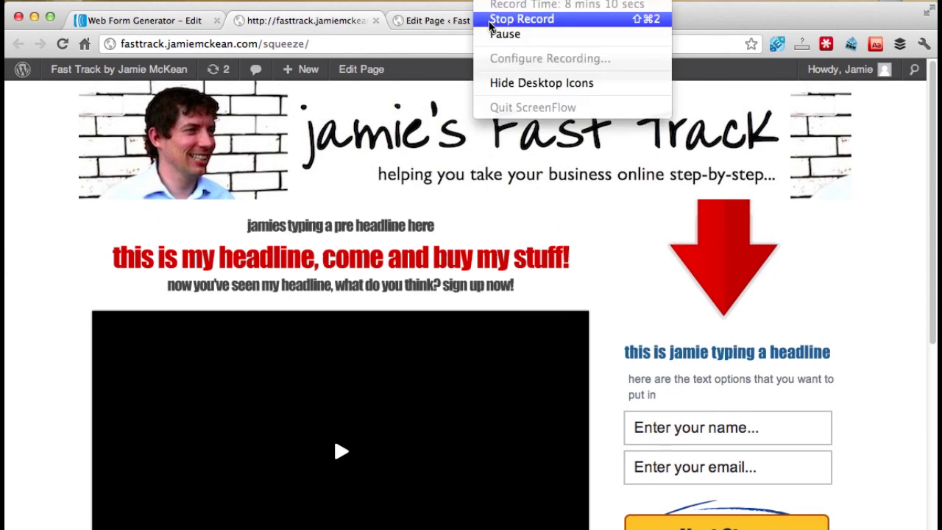